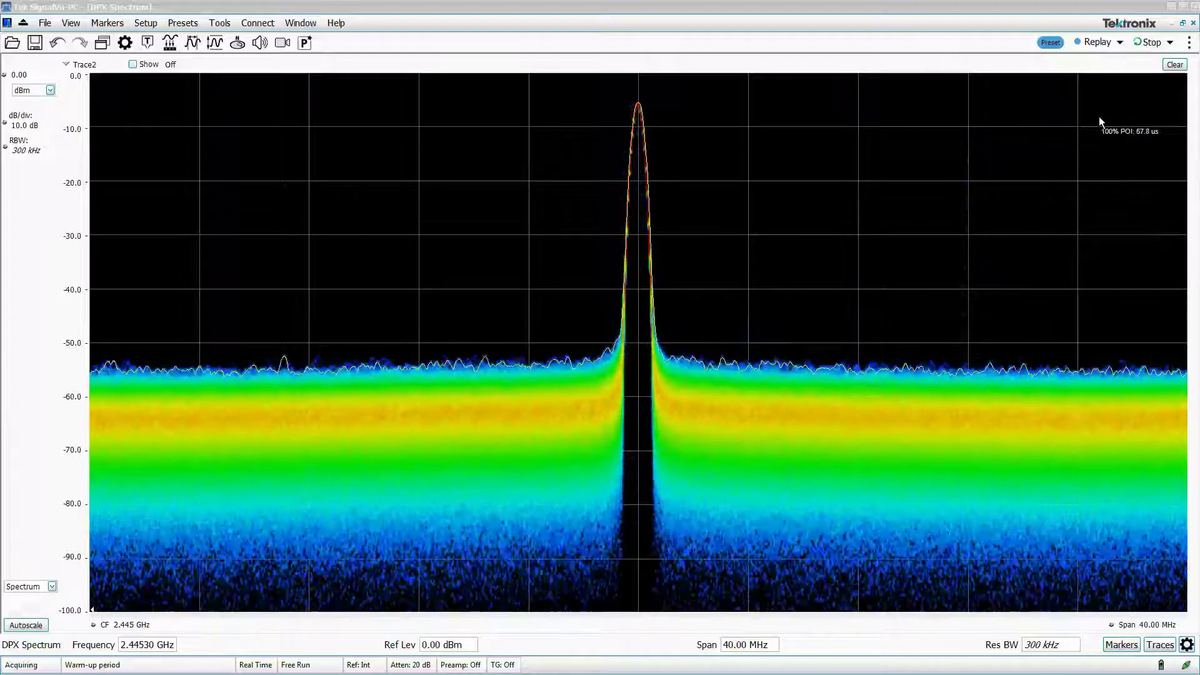
Step: Restore the maximized DPX Spectrum window so it tiles beside the Spectrum view
left_click(1182, 27)
left_click(1183, 27)
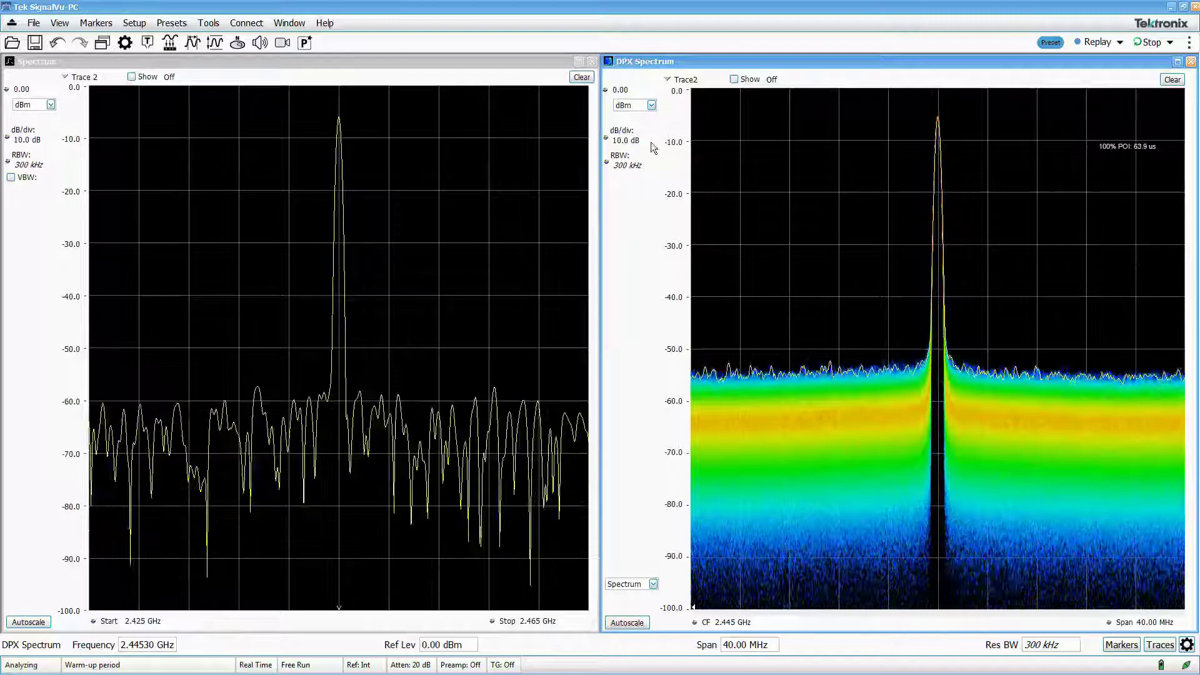
Step: Turn on Trace 2 in both views: peak-max on Spectrum, peak-hold on DPX Spectrum
left_click(464, 155)
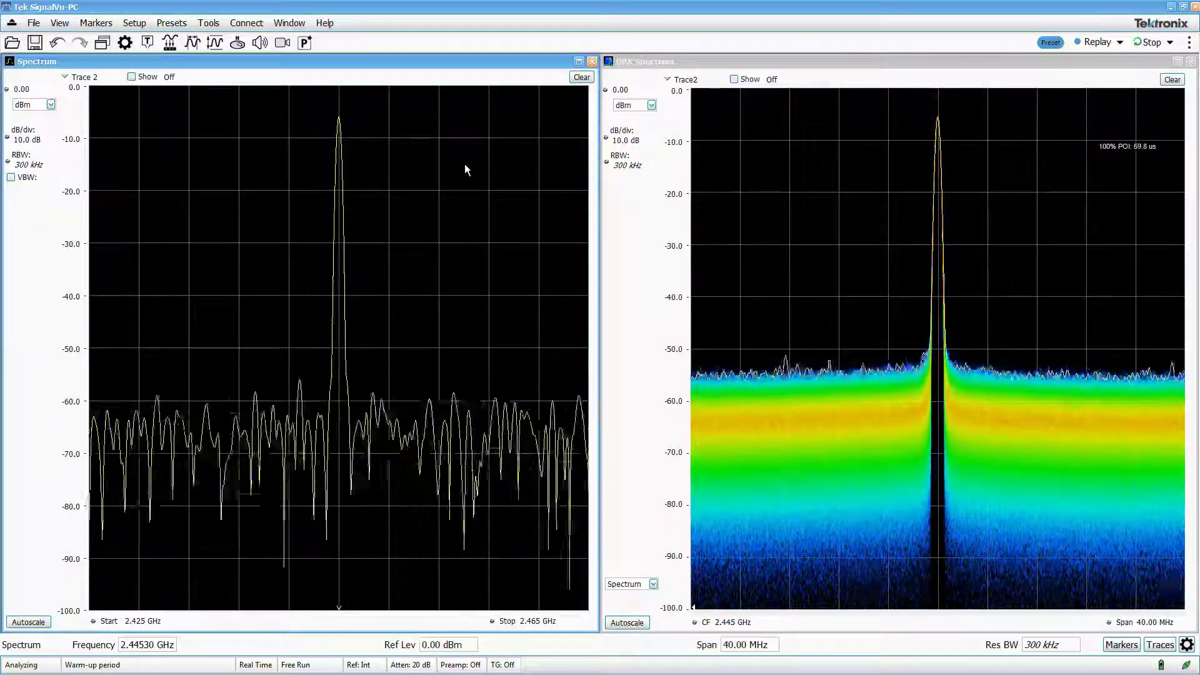
left_click(131, 76)
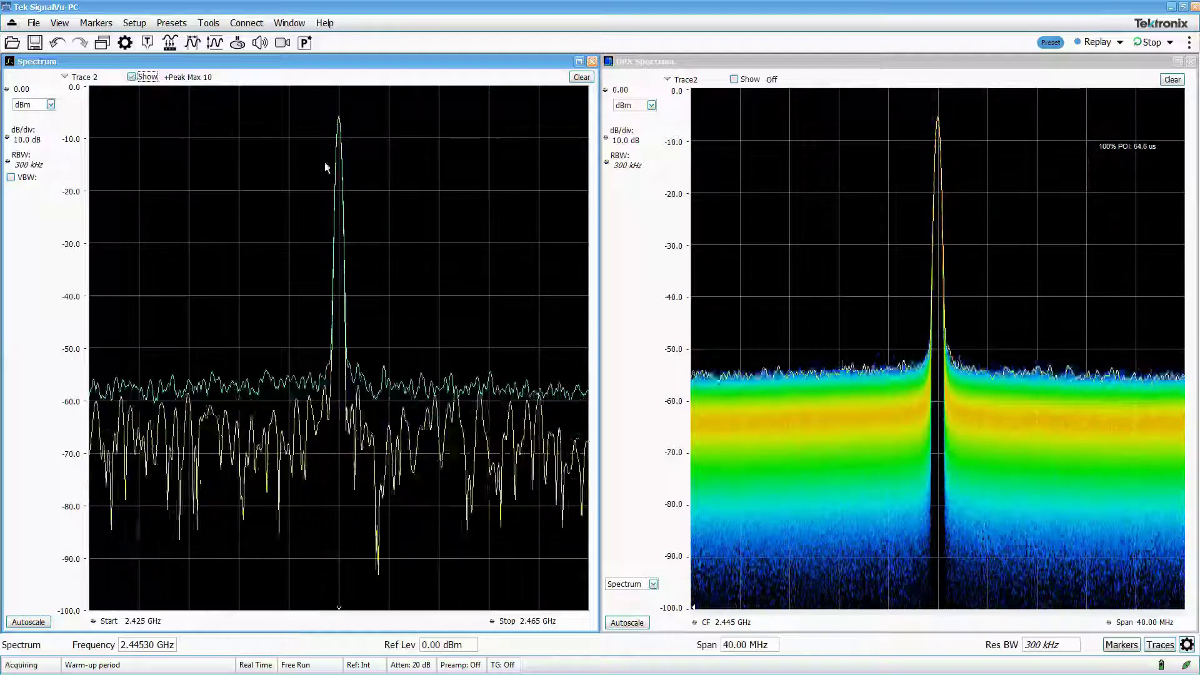
left_click(736, 81)
left_click(735, 80)
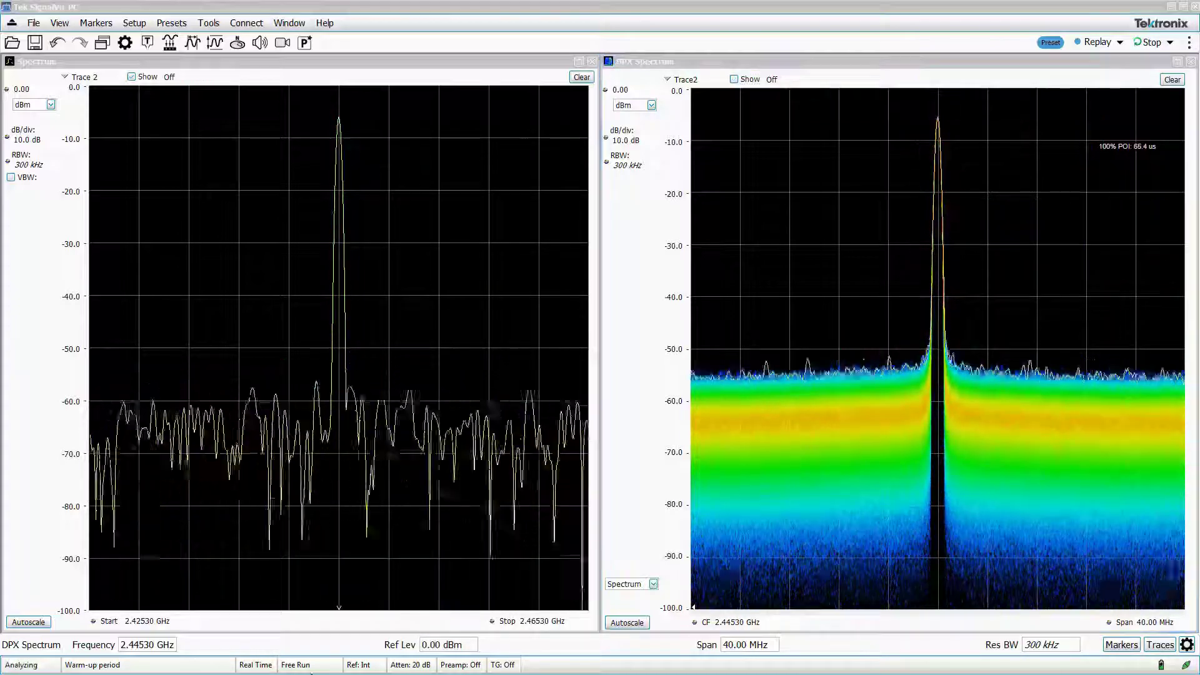
Step: Scroll the bottom-bar values toward 2.4453 GHz, 1 dBm reference, 20 MHz span, 200 kHz RBW
left_click(157, 648)
scroll(156, 648, "up", 2)
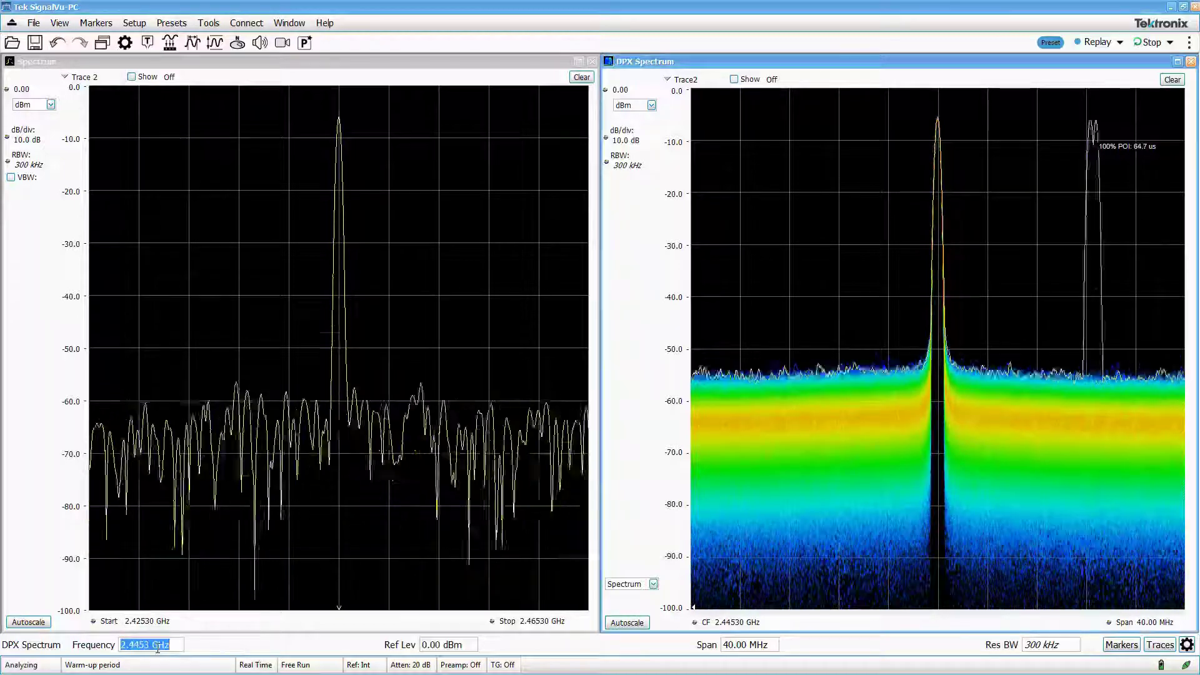
scroll(157, 647, "up", 2)
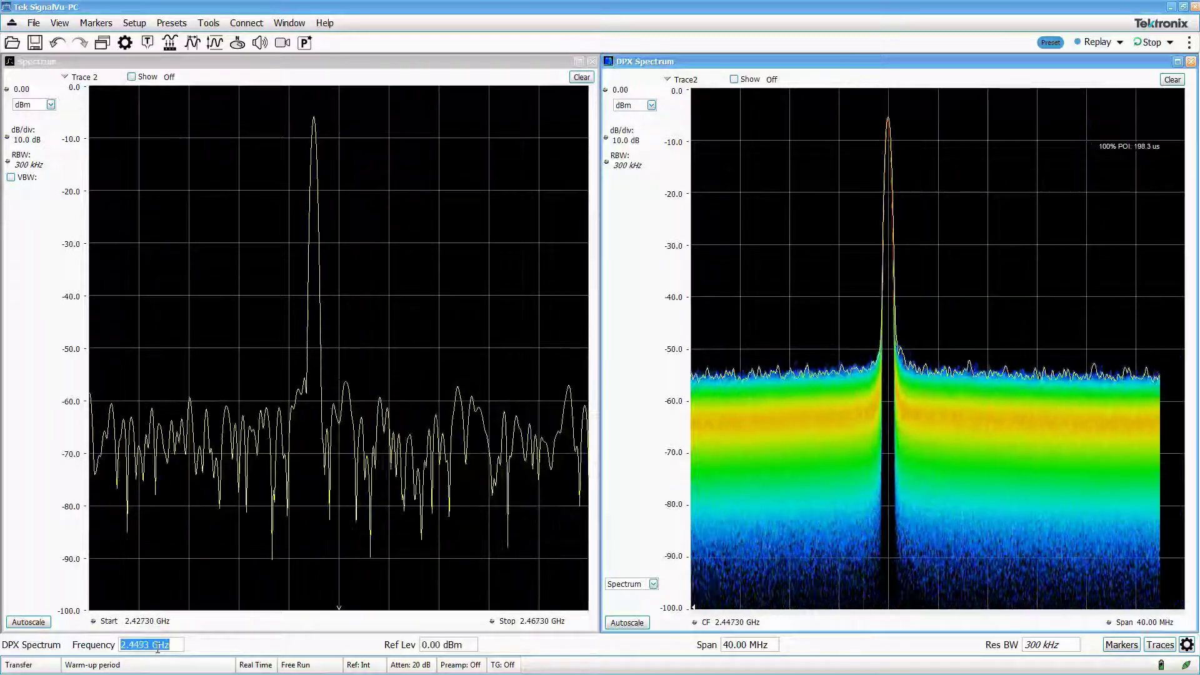
scroll(157, 647, "down", 4)
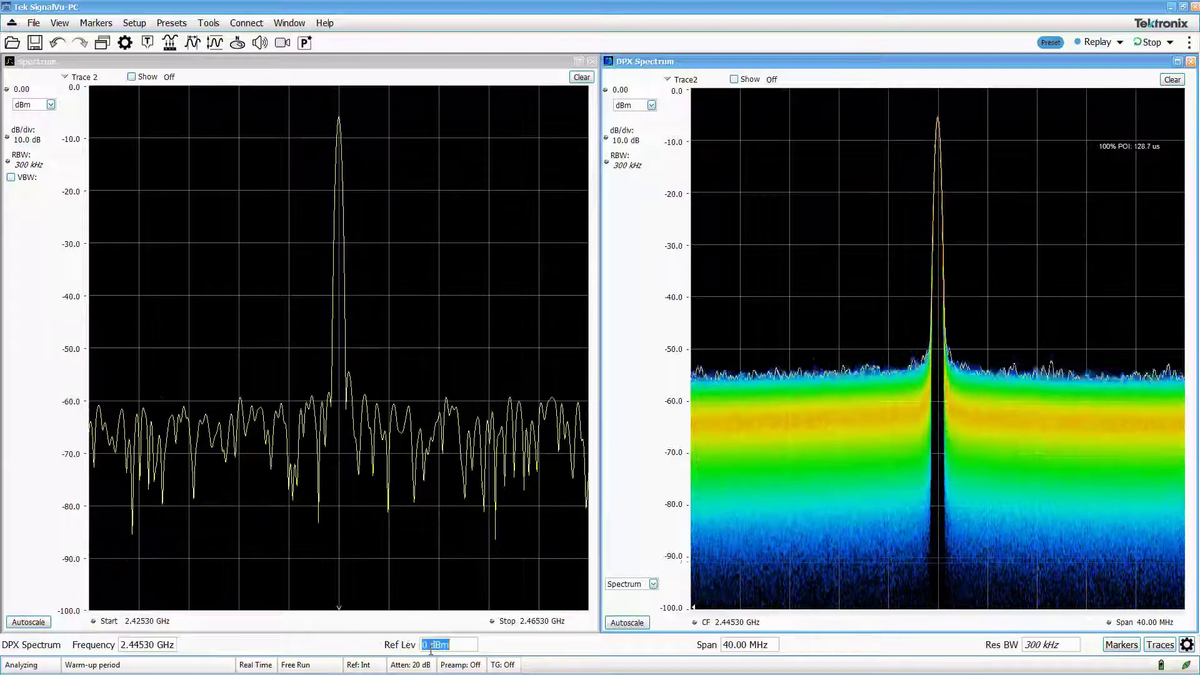
scroll(430, 650, "up", 1)
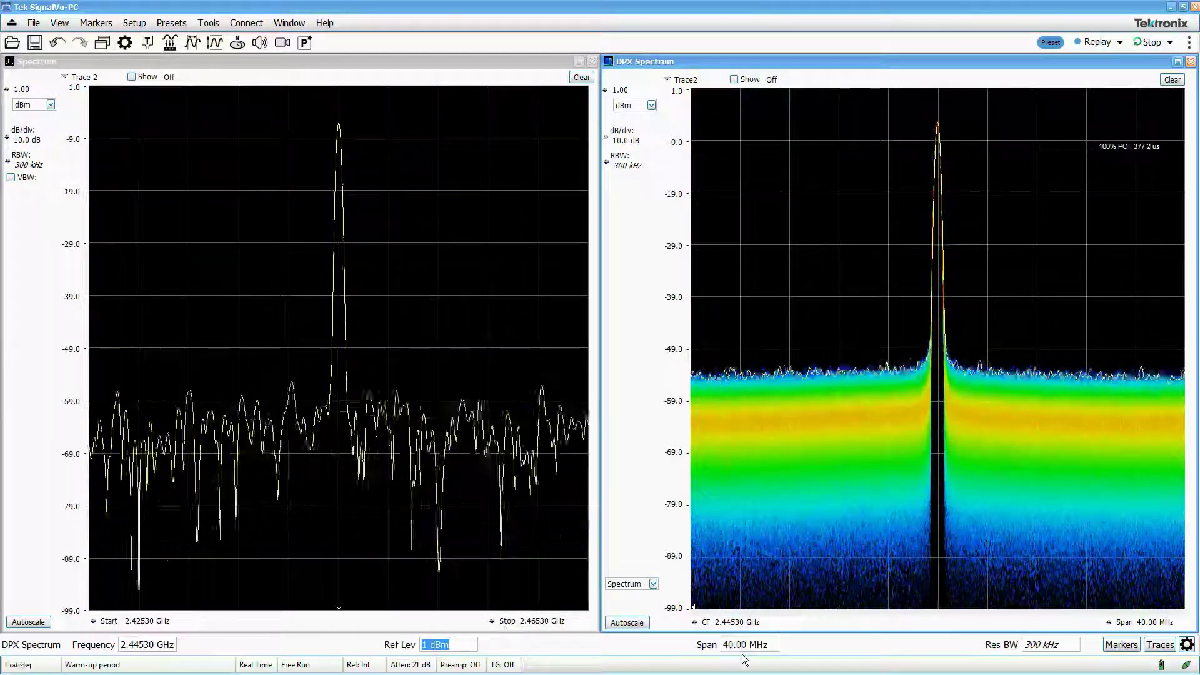
scroll(746, 645, "down", 3)
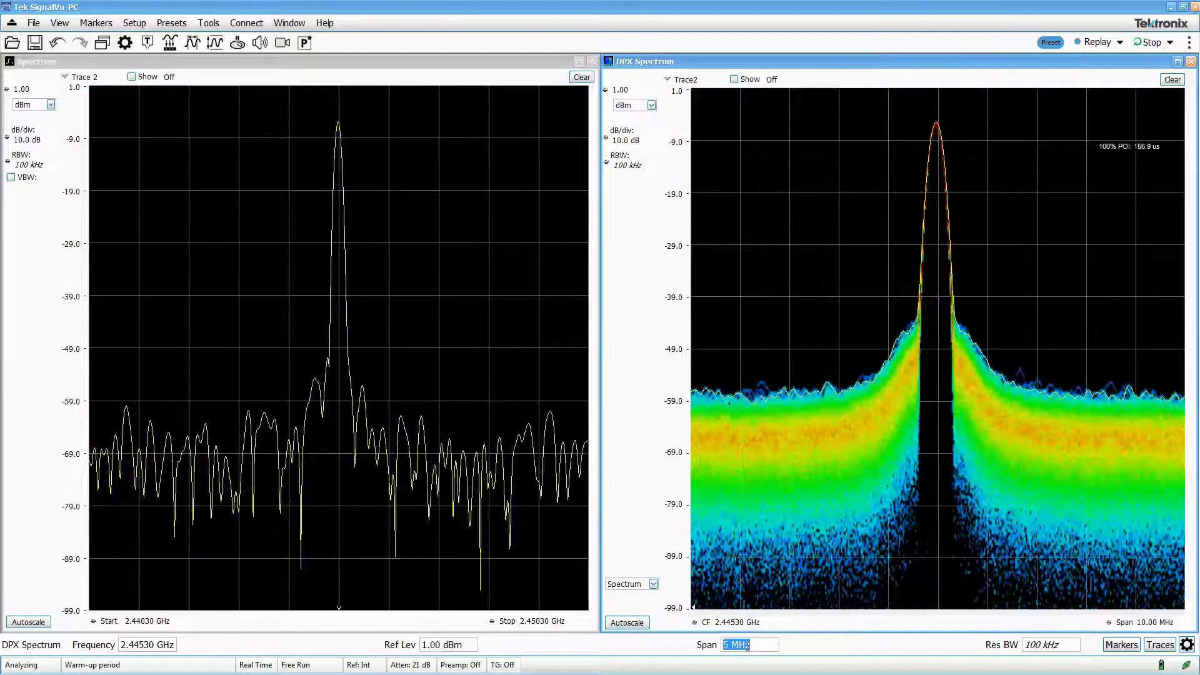
scroll(747, 645, "up", 2)
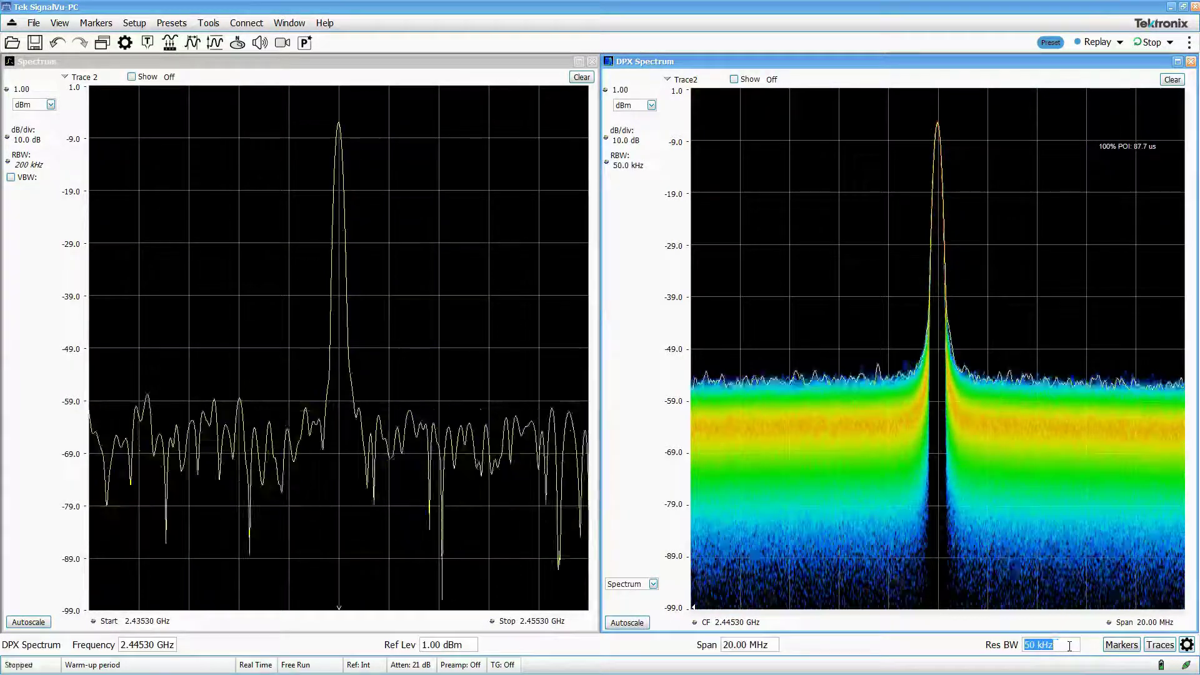
scroll(1069, 646, "up", 2)
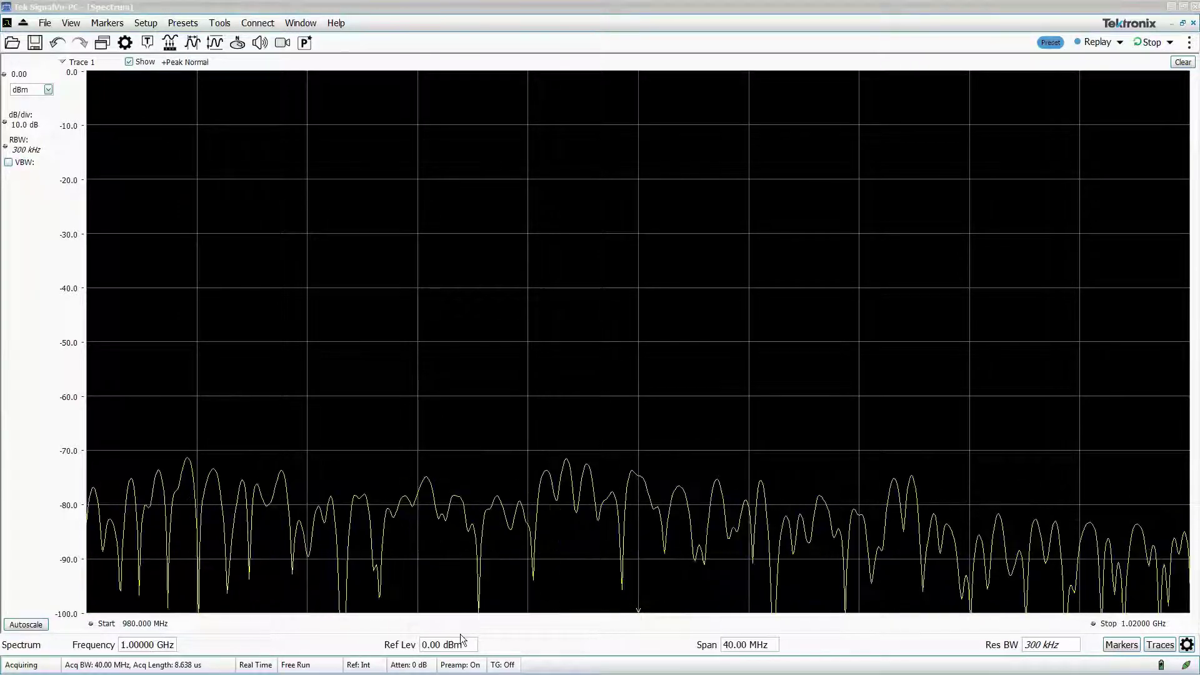
Step: Set the centre frequency to 2.412 GHz
left_click(156, 646)
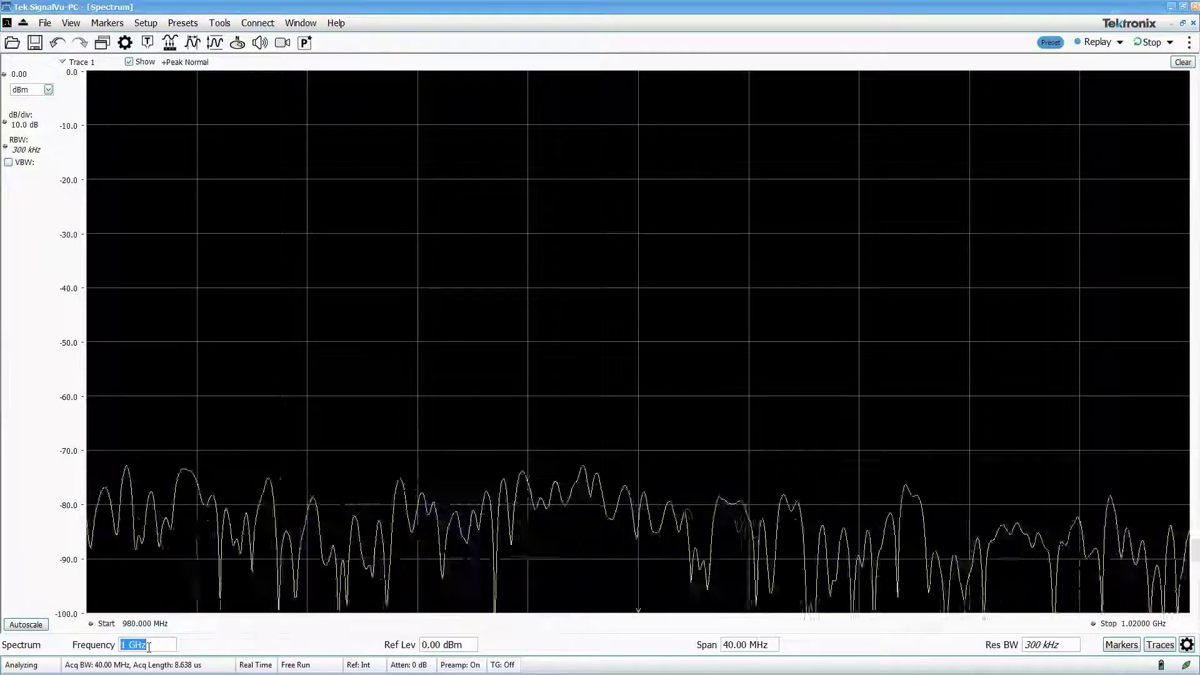
type("2.4")
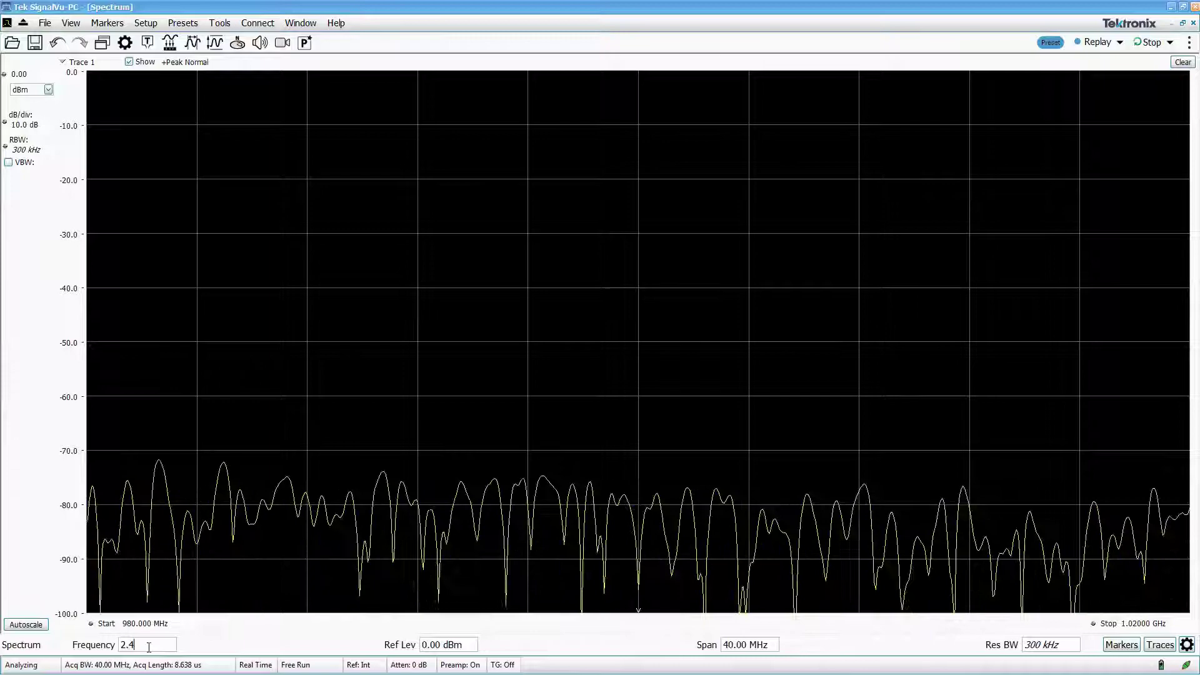
type("12g")
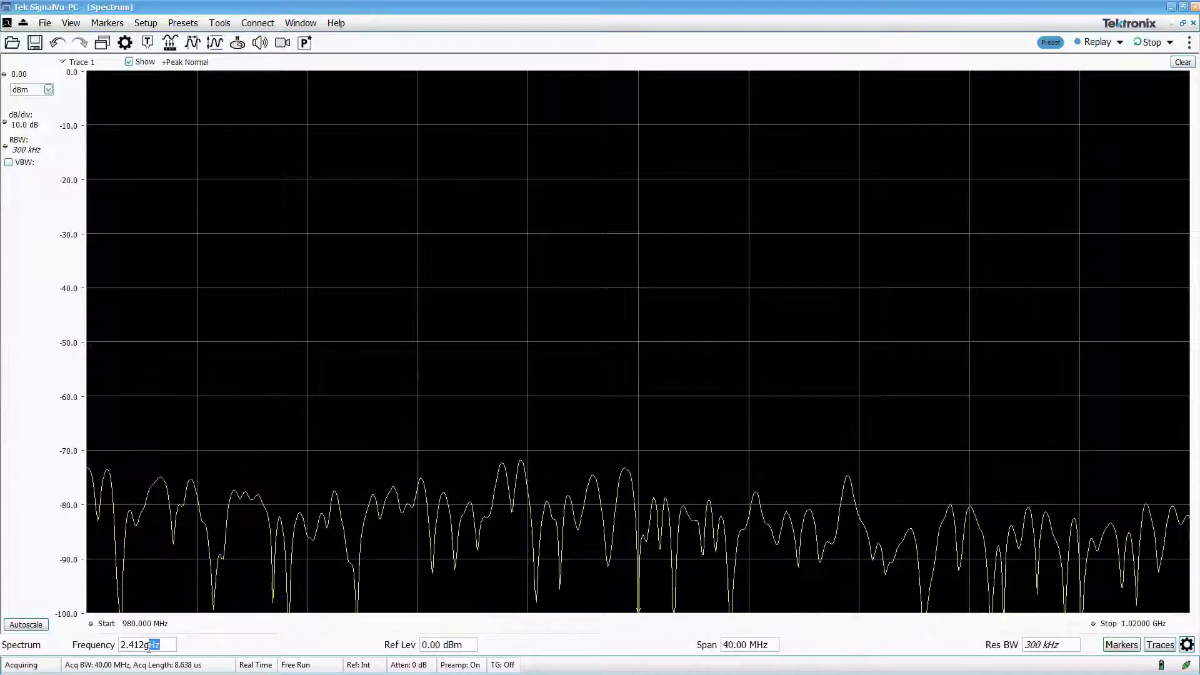
key("Return")
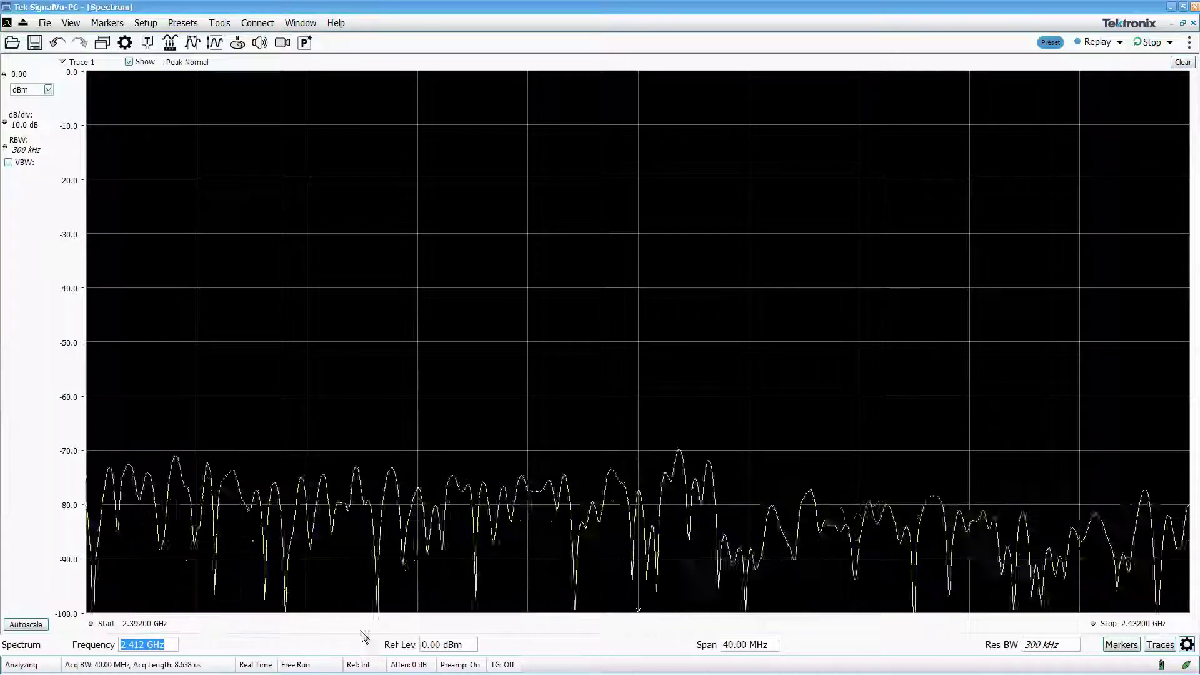
Step: Set the reference level to -10 dBm
left_click(464, 646)
type("-")
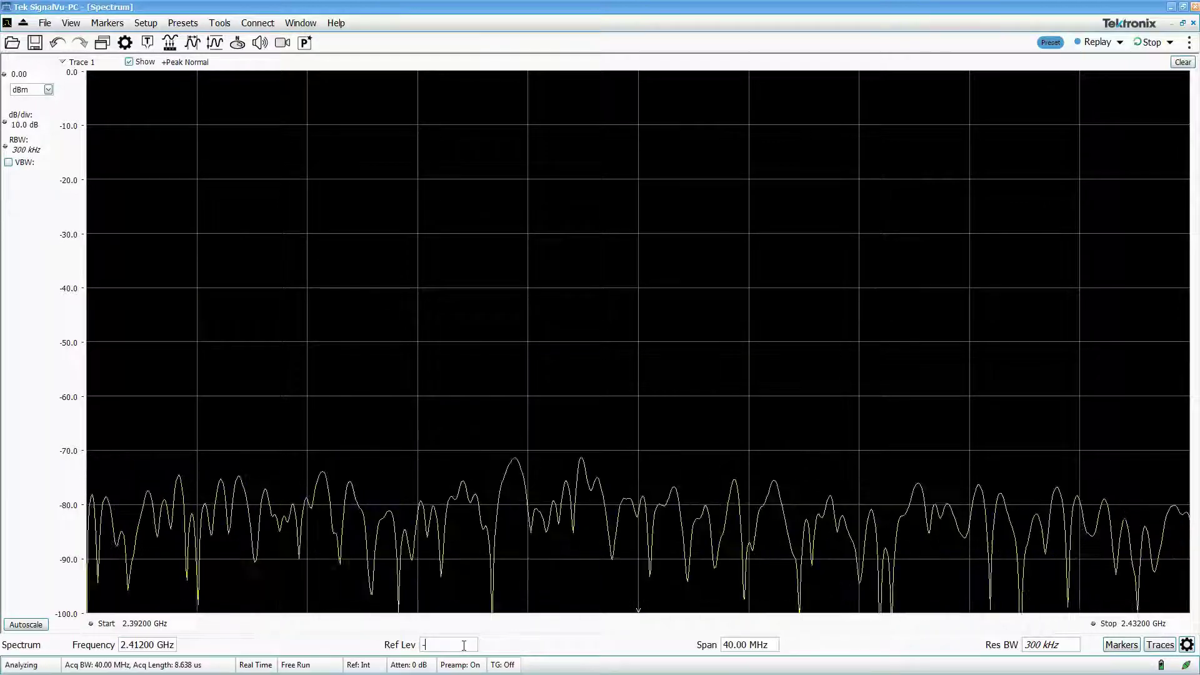
type("1")
key("BackSpace")
key("BackSpace")
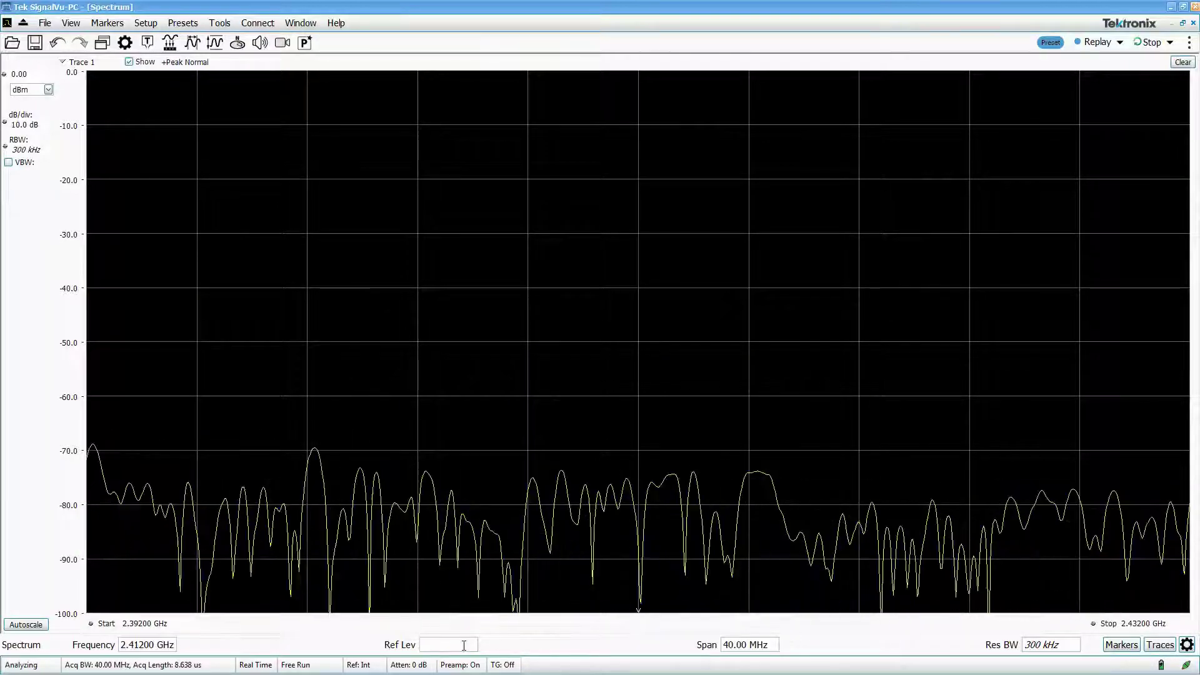
type("-10")
key("Return")
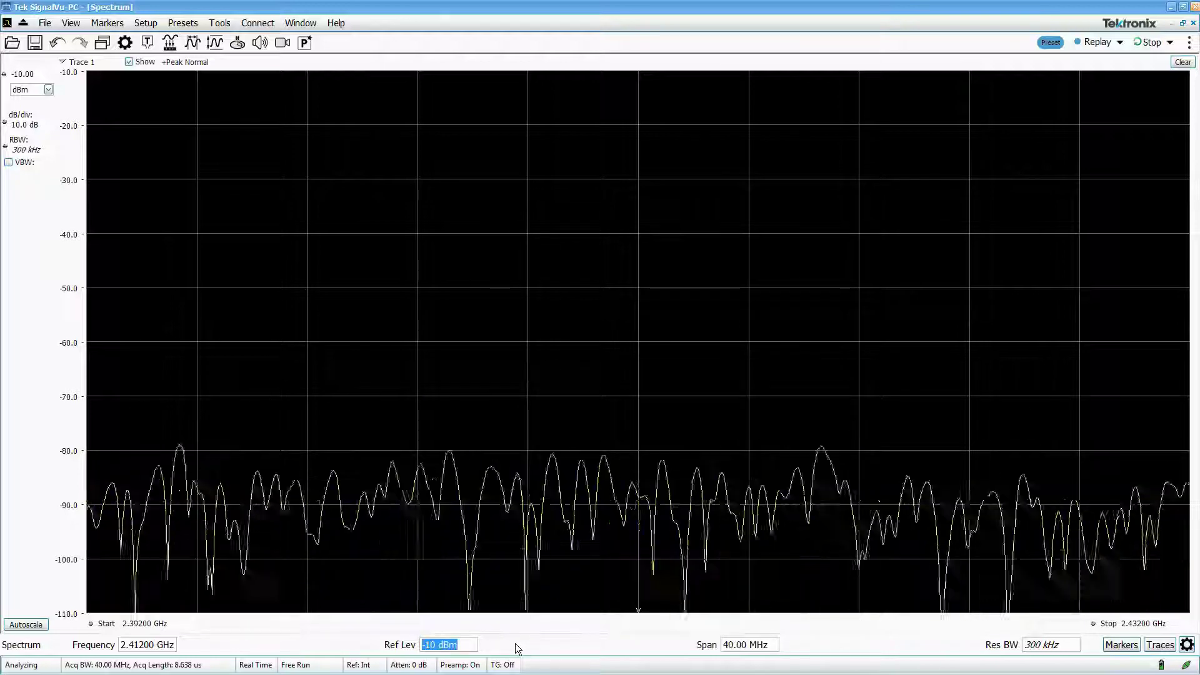
Step: Add the DPX display from General Signal Viewing and confirm the display selection
left_click(148, 43)
left_click(616, 259)
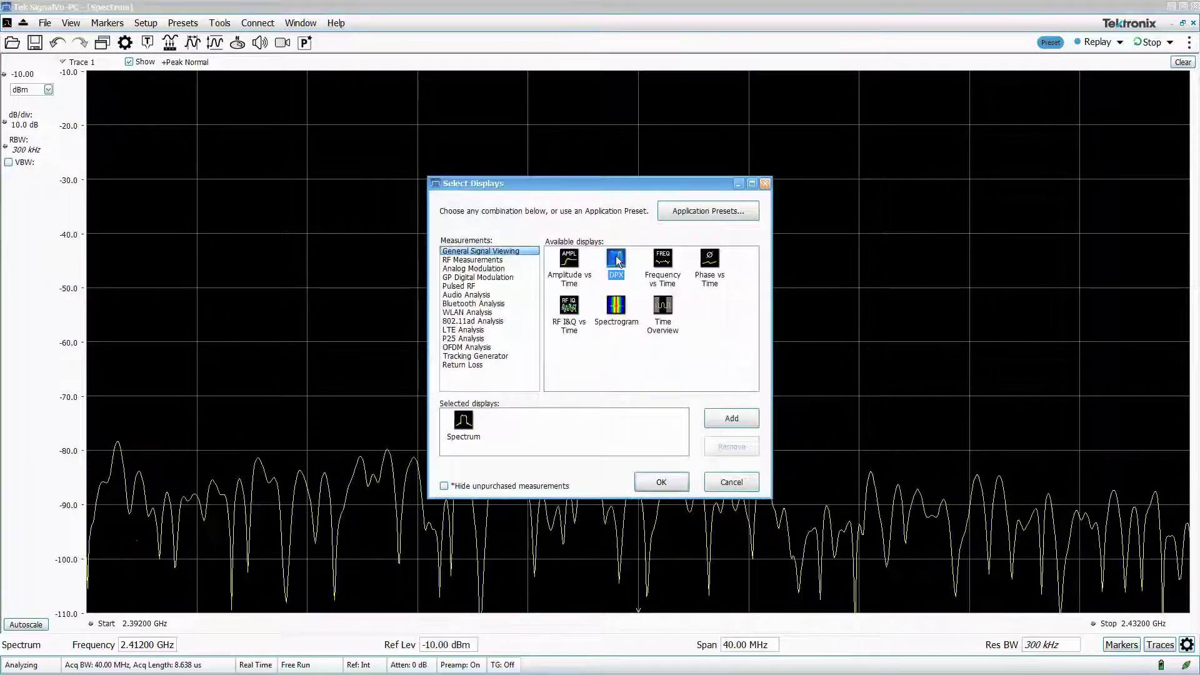
double_click(616, 259)
left_click(657, 484)
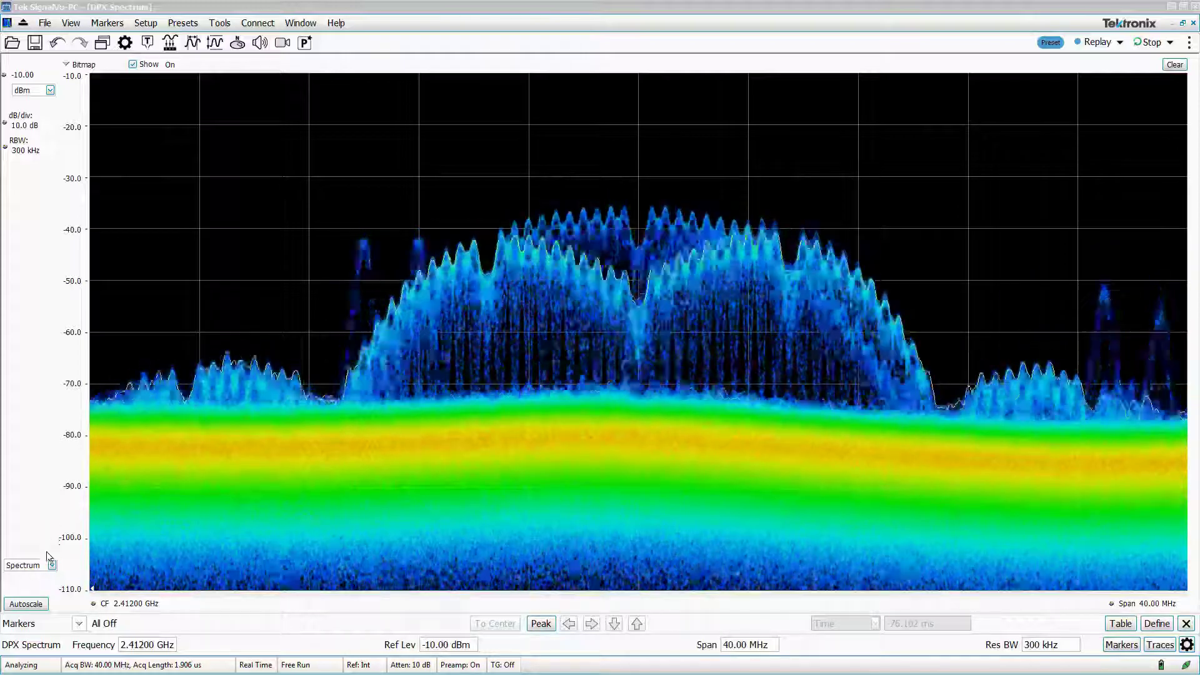
Step: Switch the DPX view to DPXogram, toggle 3-D briefly, then choose the Split layout
left_click(52, 565)
left_click(32, 588)
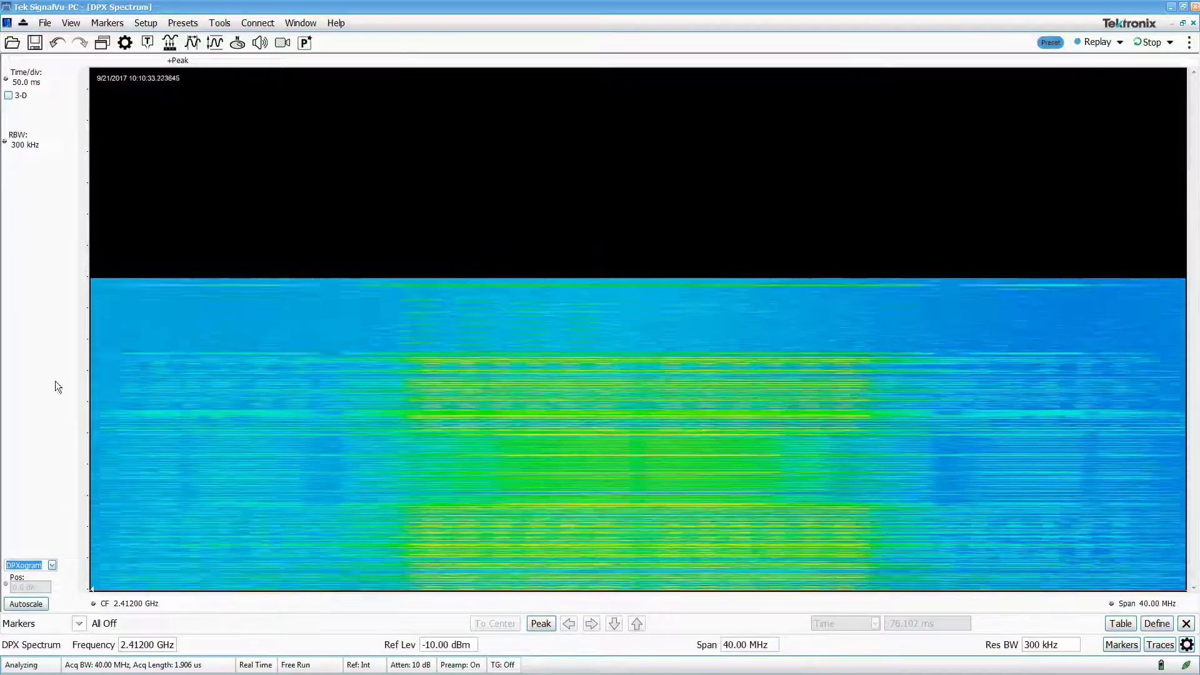
left_click(8, 95)
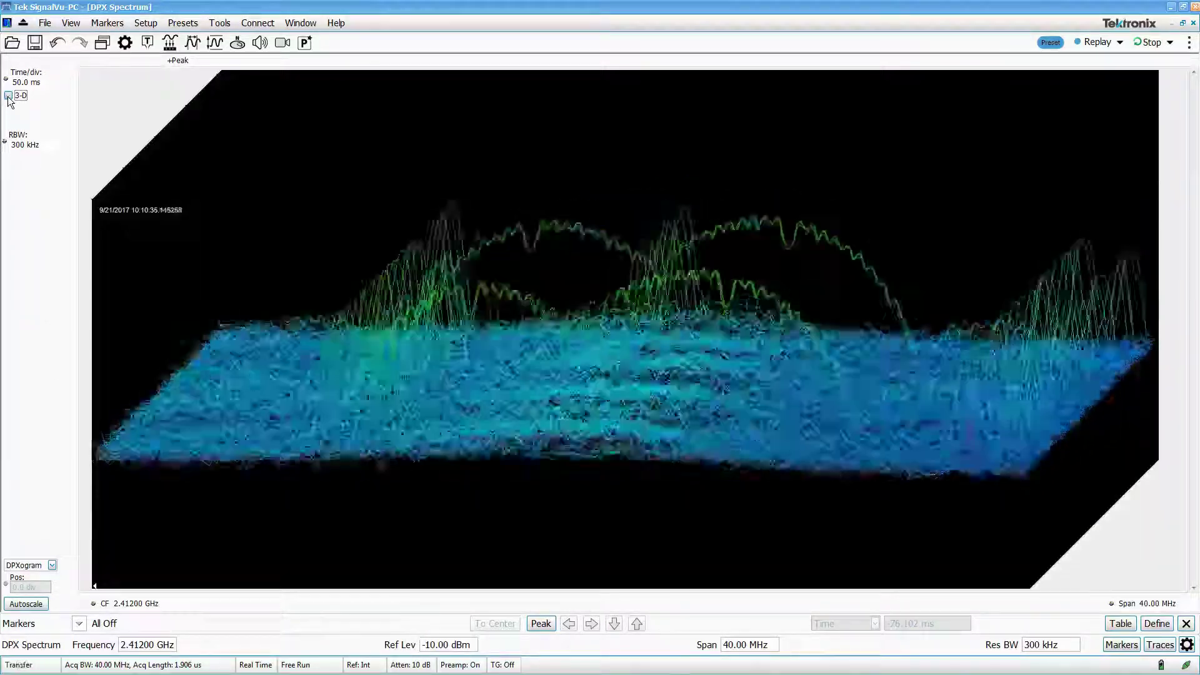
left_click(8, 95)
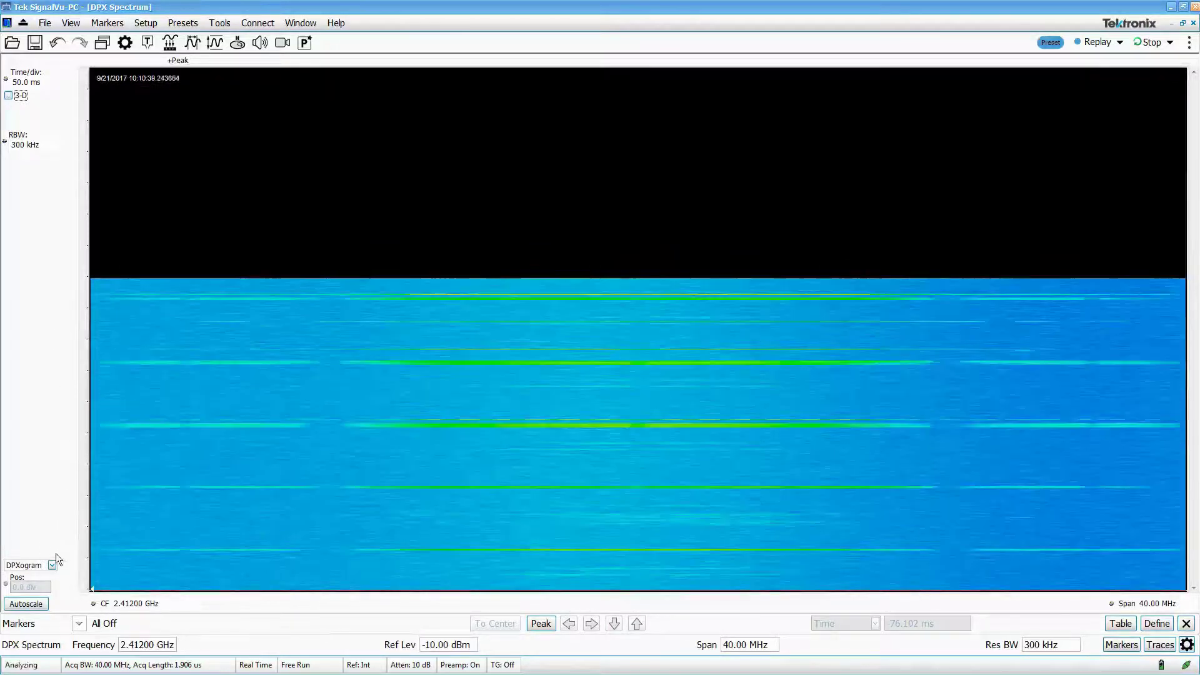
left_click(51, 564)
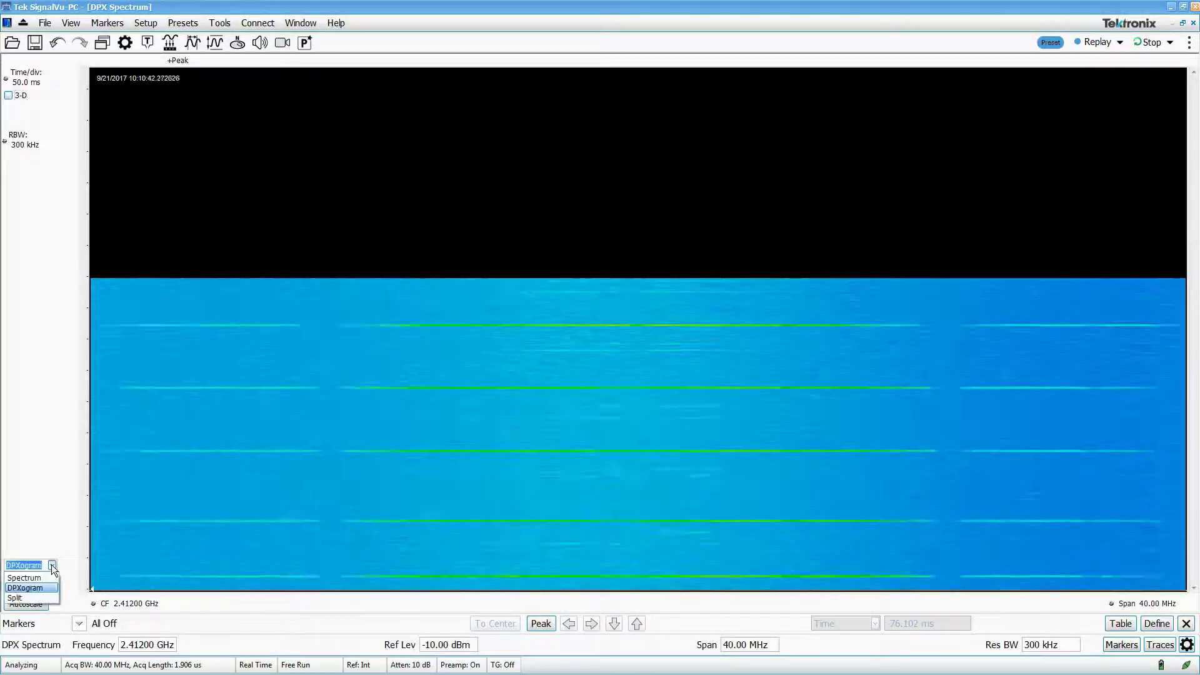
left_click(49, 598)
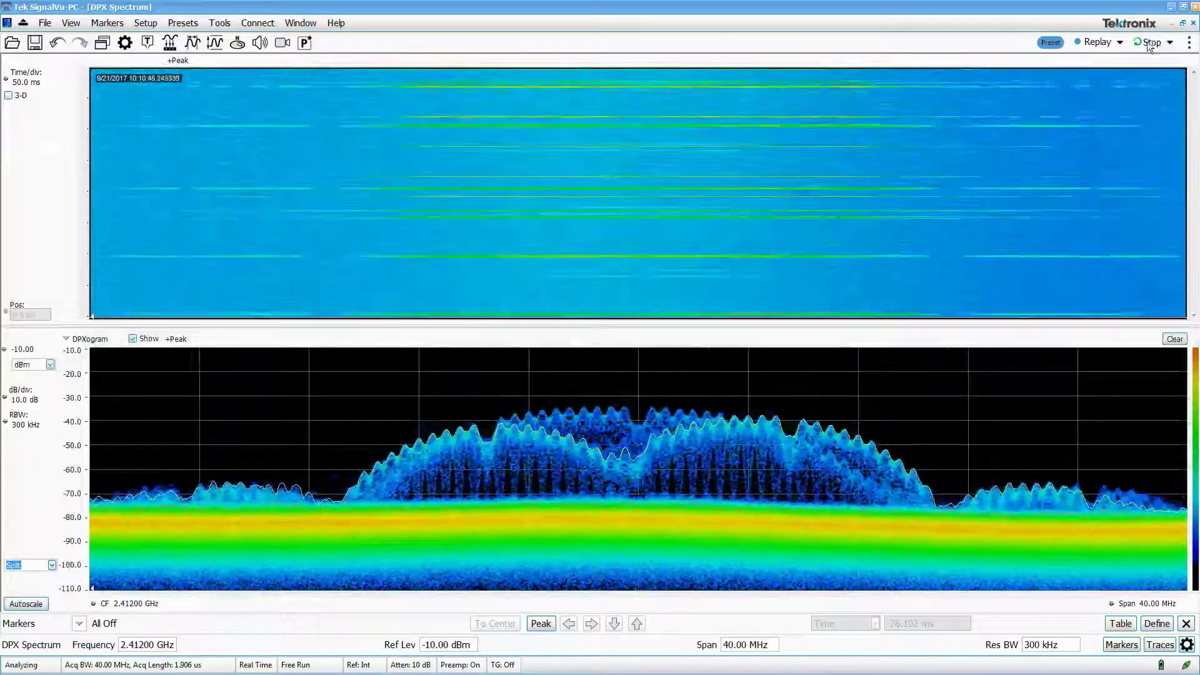
Step: Hide the DPX bitmap and the Trace1 line
left_click(91, 342)
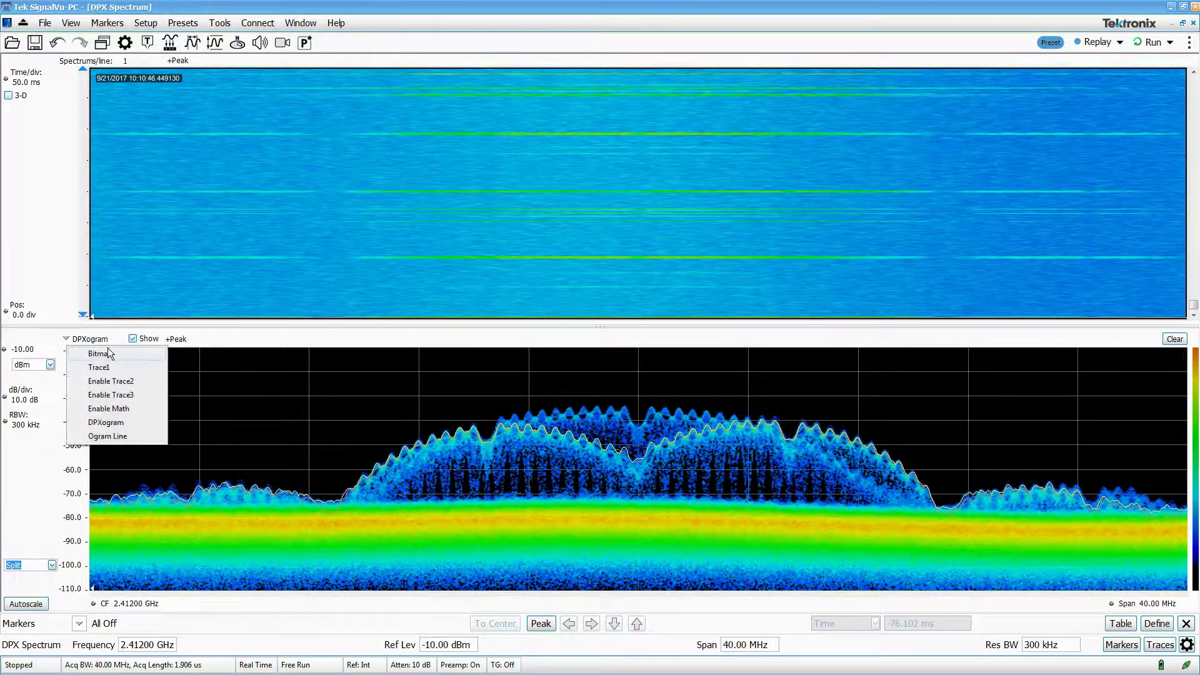
left_click(134, 336)
left_click(92, 342)
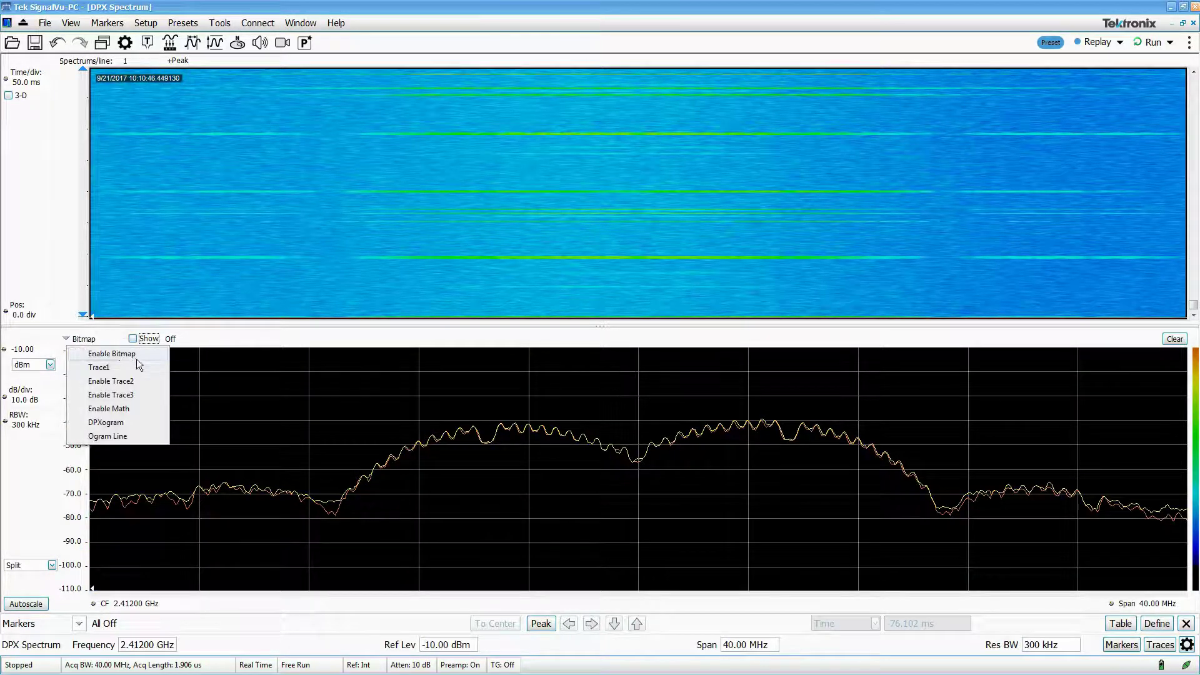
left_click(133, 337)
Step: Add a marker to the waterfall and drag it up to an earlier time
right_click(503, 179)
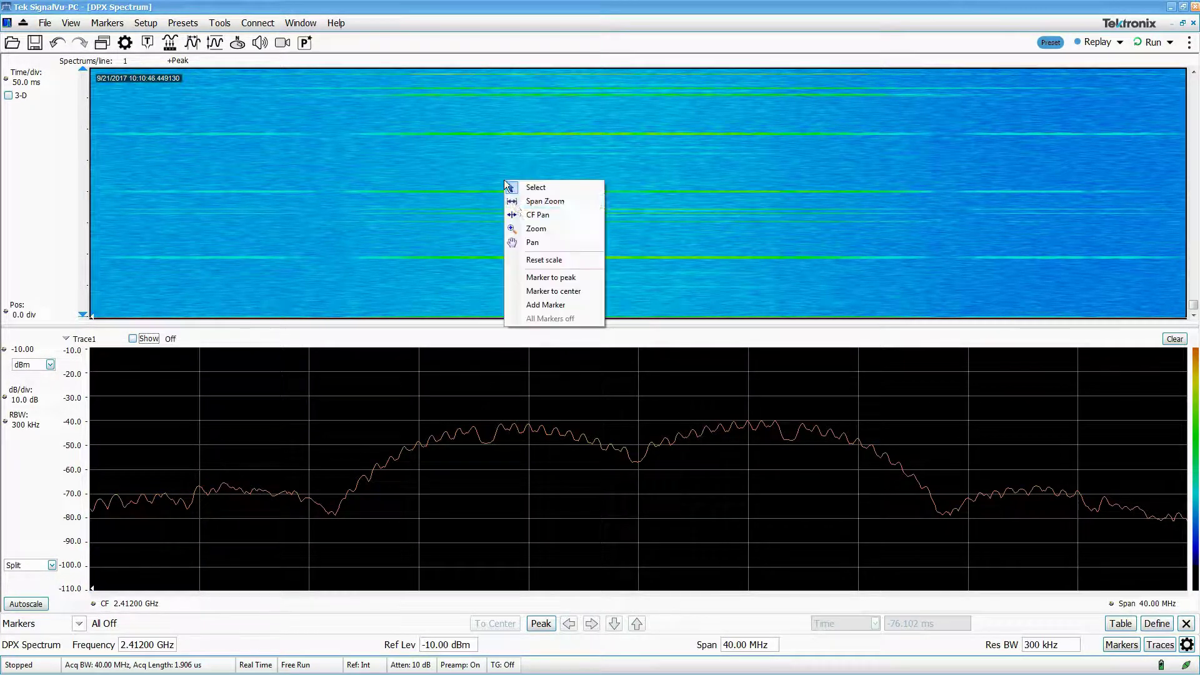
left_click(547, 304)
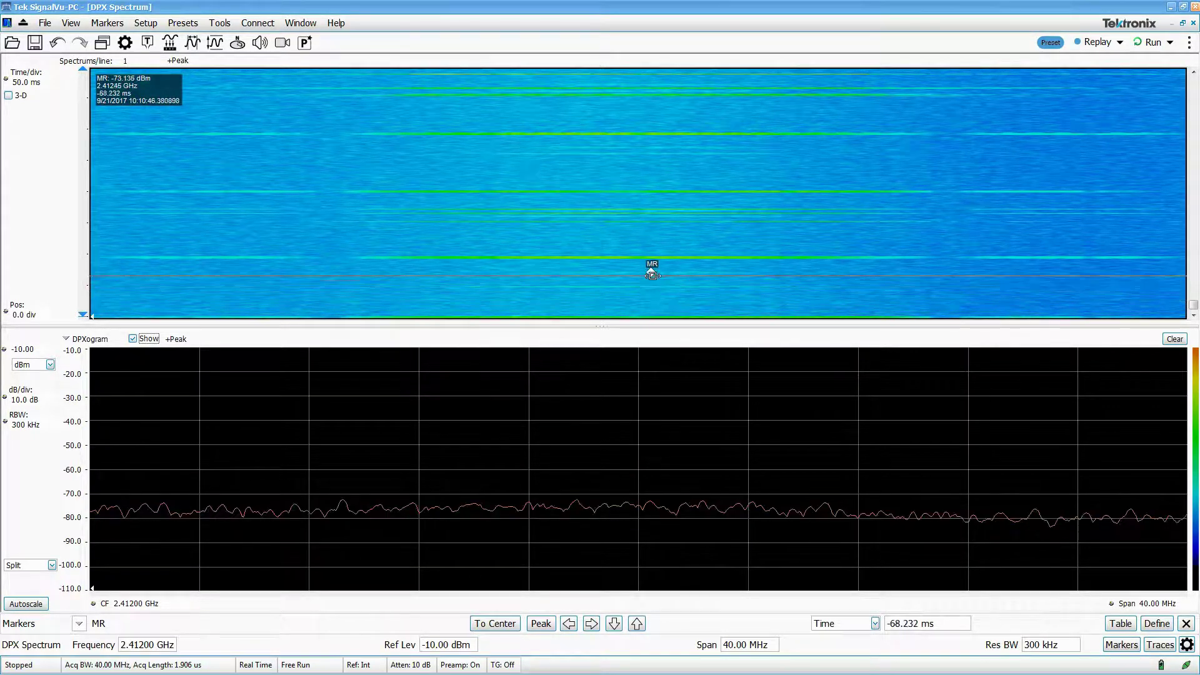
left_click_drag(654, 254, 670, 133)
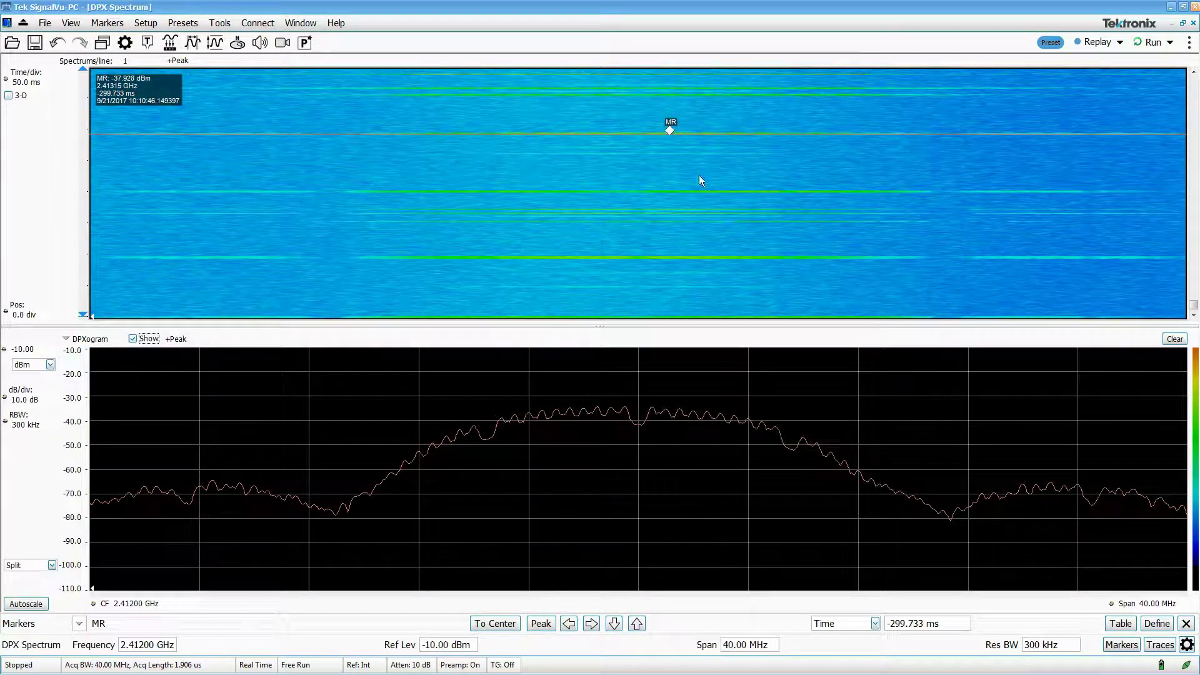
Step: Turn the bitmap and Trace1 back on and resume live acquisition
left_click(85, 339)
left_click(97, 354)
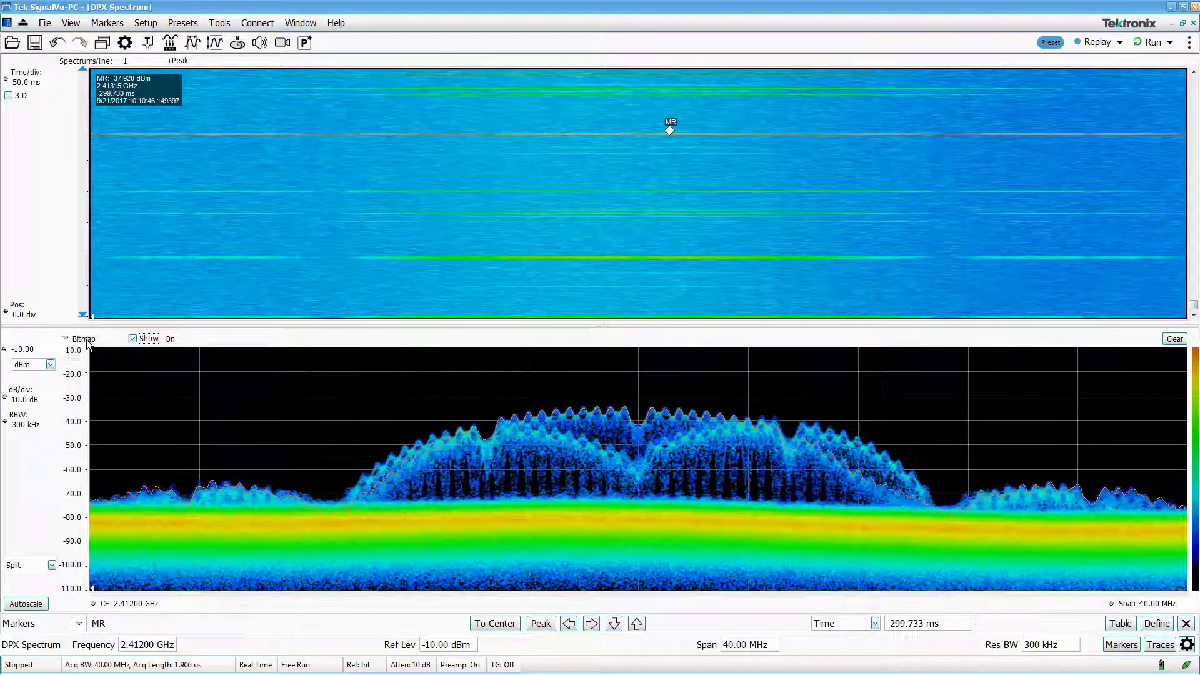
left_click(88, 340)
left_click(98, 369)
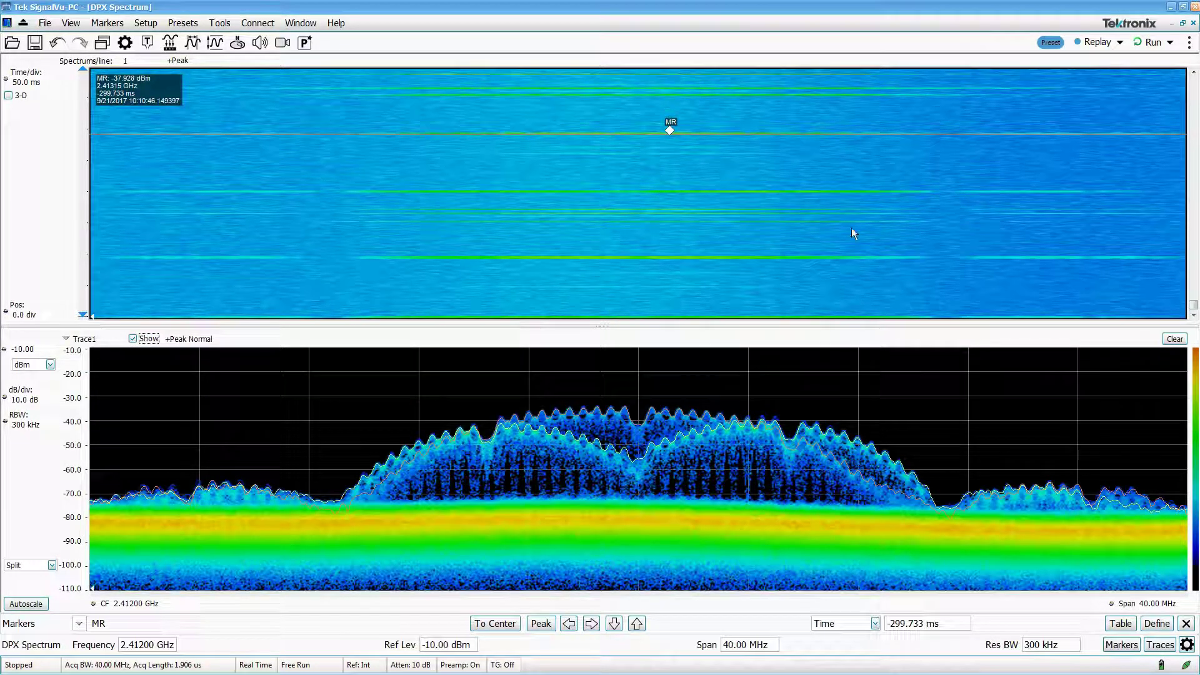
left_click(1149, 44)
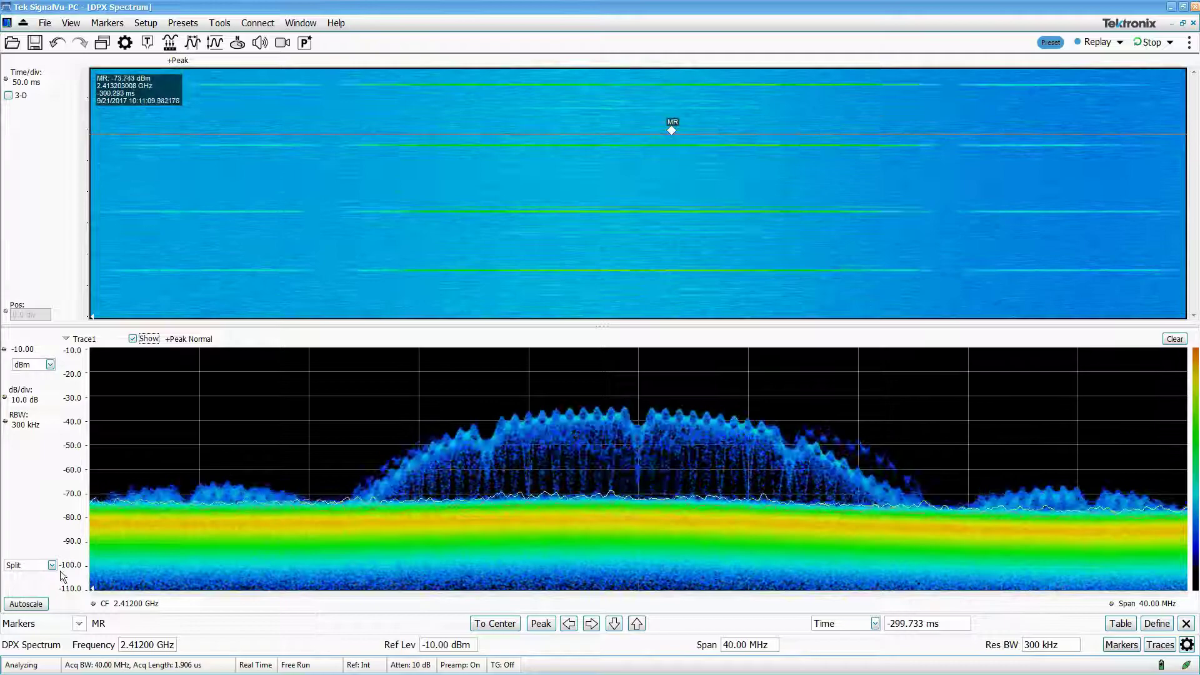
left_click(52, 565)
Step: Show the spectrum alone in the window and enter a span of 100
left_click(23, 578)
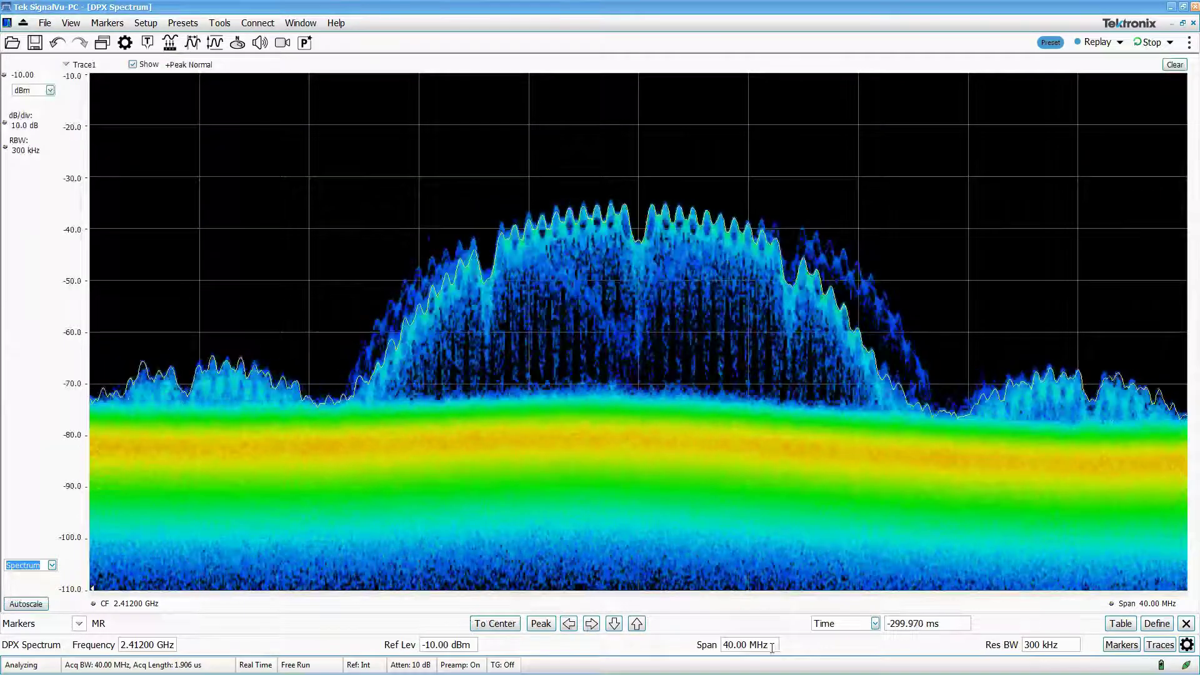
left_click(772, 646)
type("100")
key("Return")
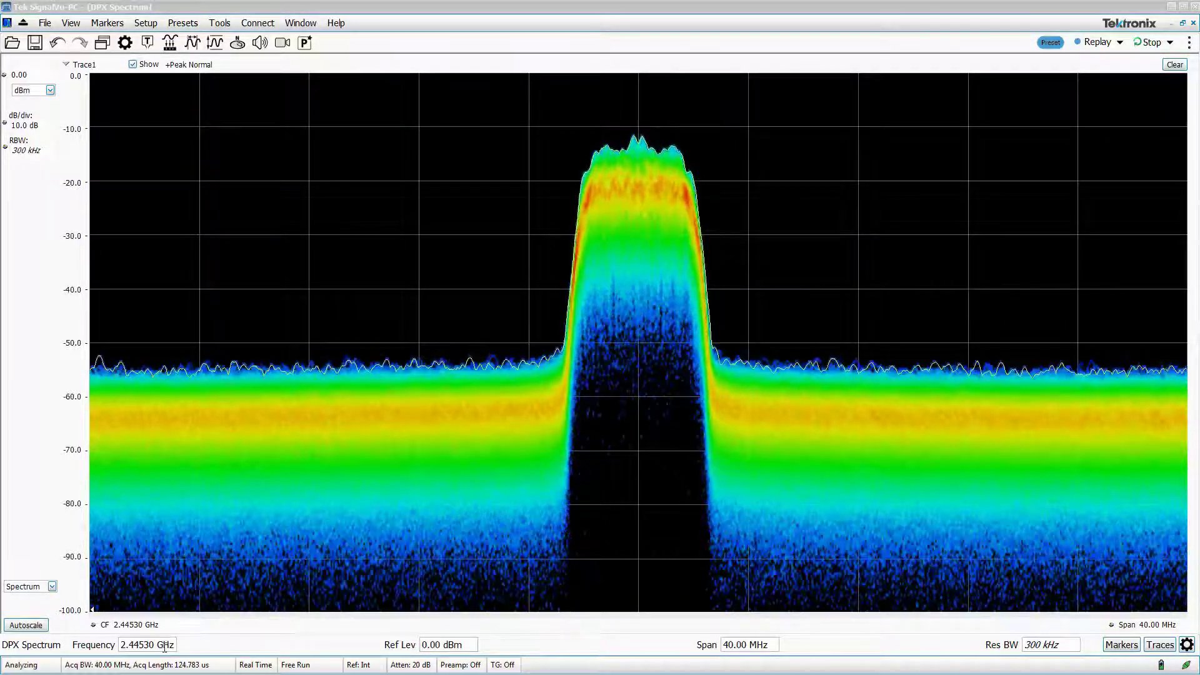
Step: Confirm the 0.00 dBm reference level and select the resolution bandwidth field
left_click(488, 645)
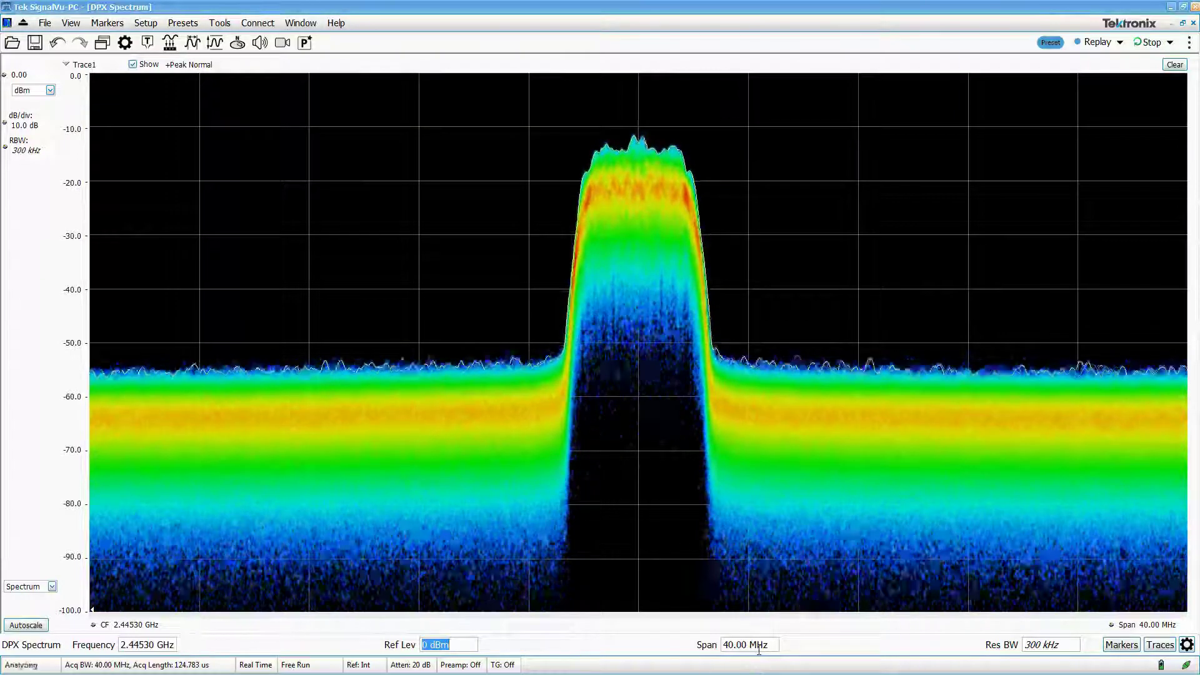
key("Tab")
left_click(1040, 644)
left_click(1041, 645)
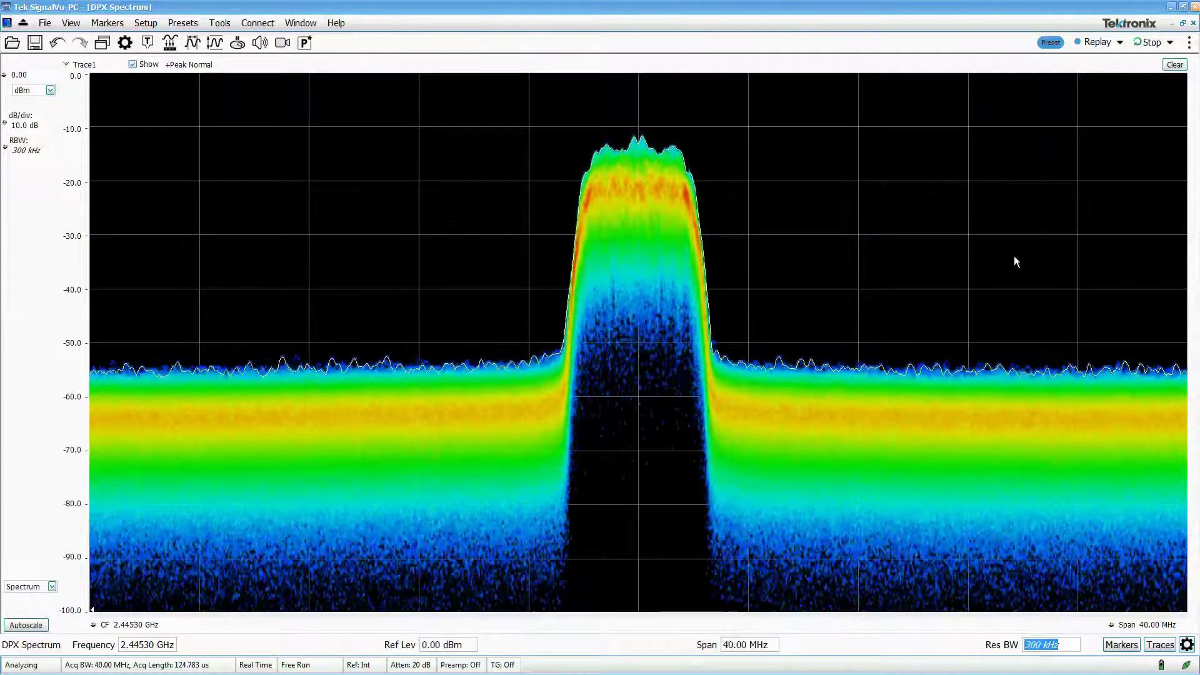
left_click(1183, 23)
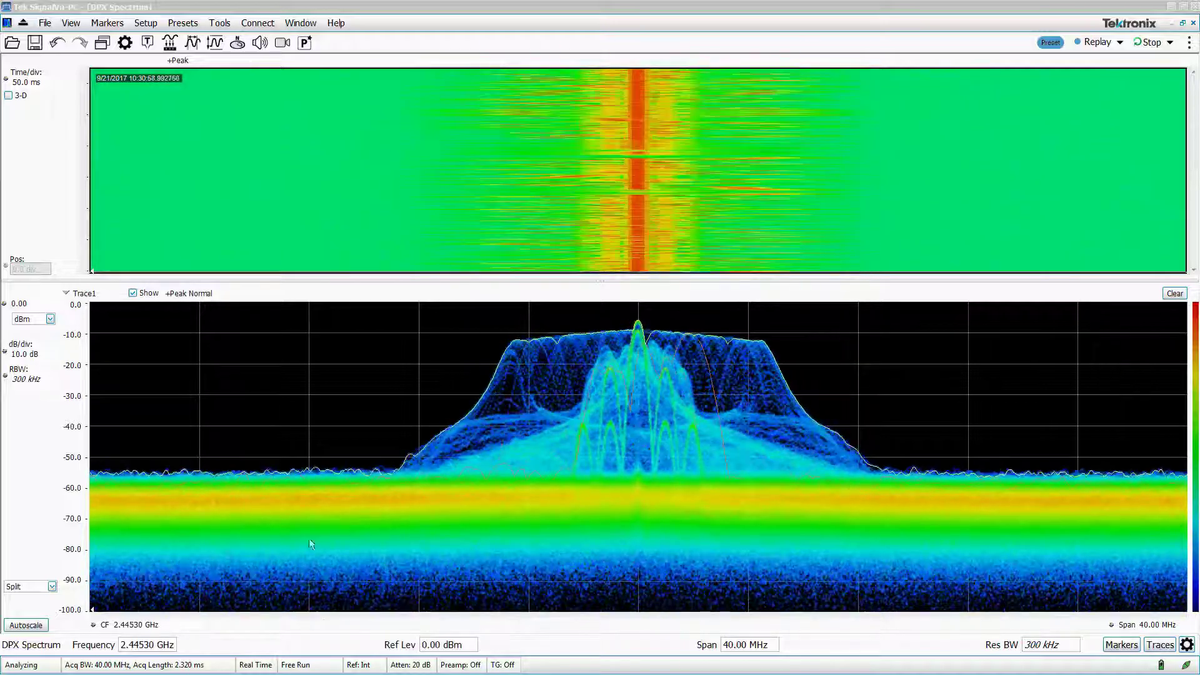
Step: Set the DPXogram time resolution to 10 ms under the Time & Freq settings
left_click(123, 43)
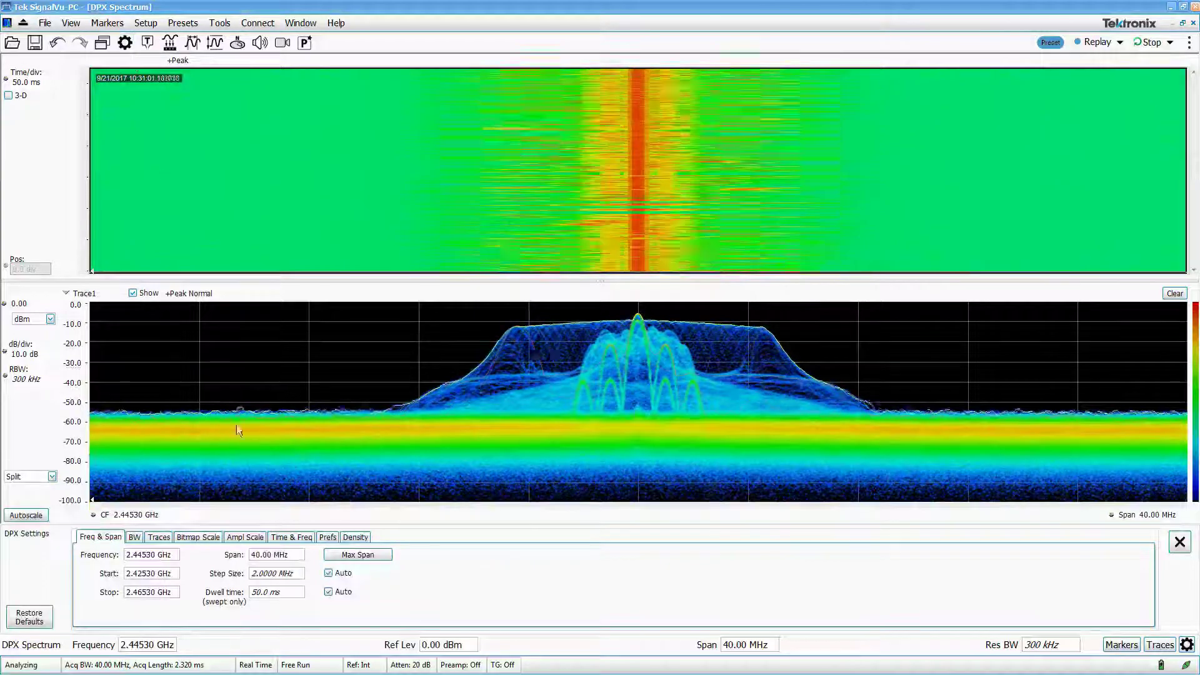
left_click(291, 536)
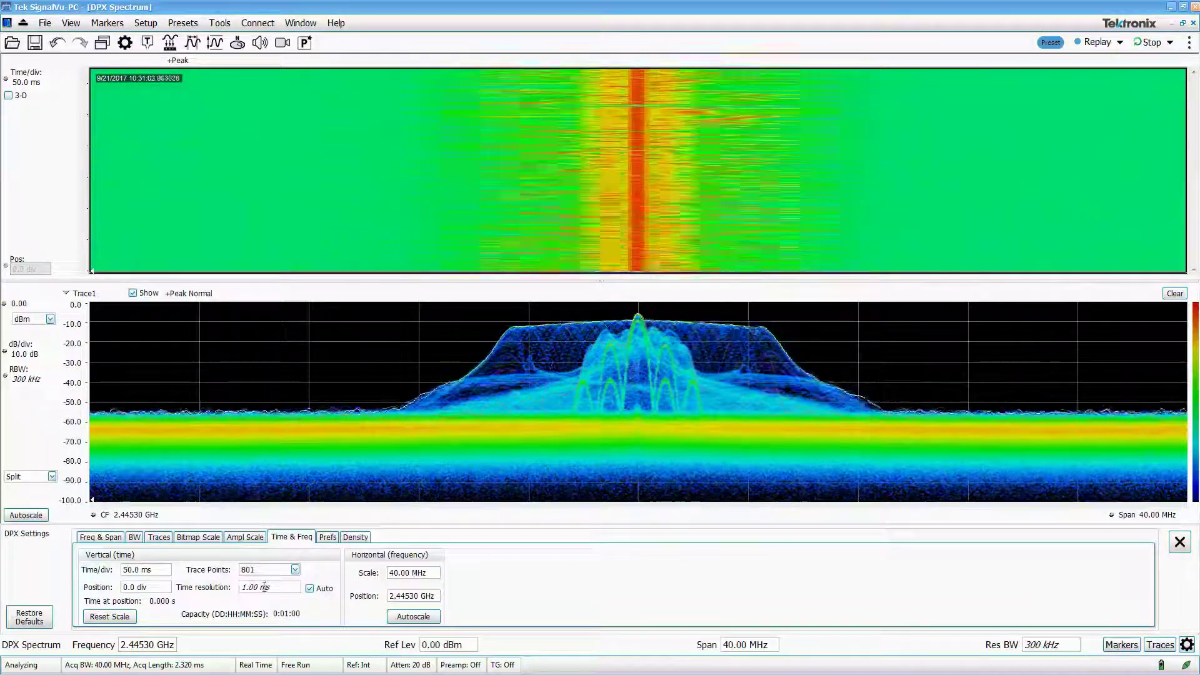
double_click(264, 587)
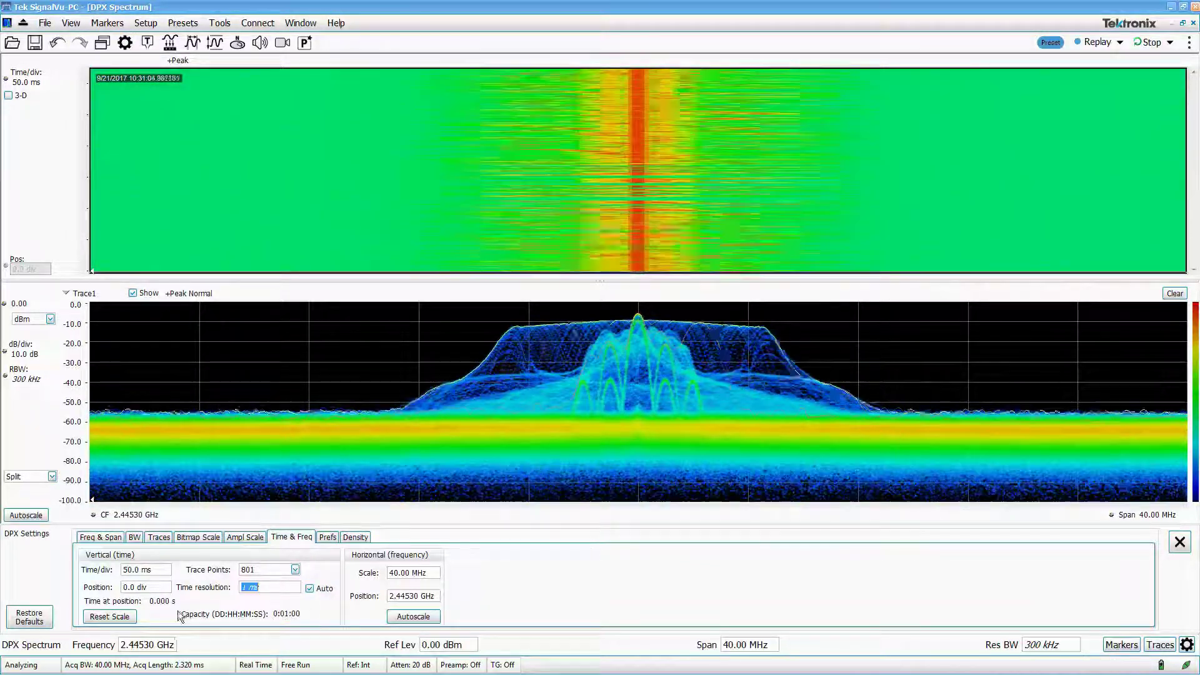
type("10")
key("Return")
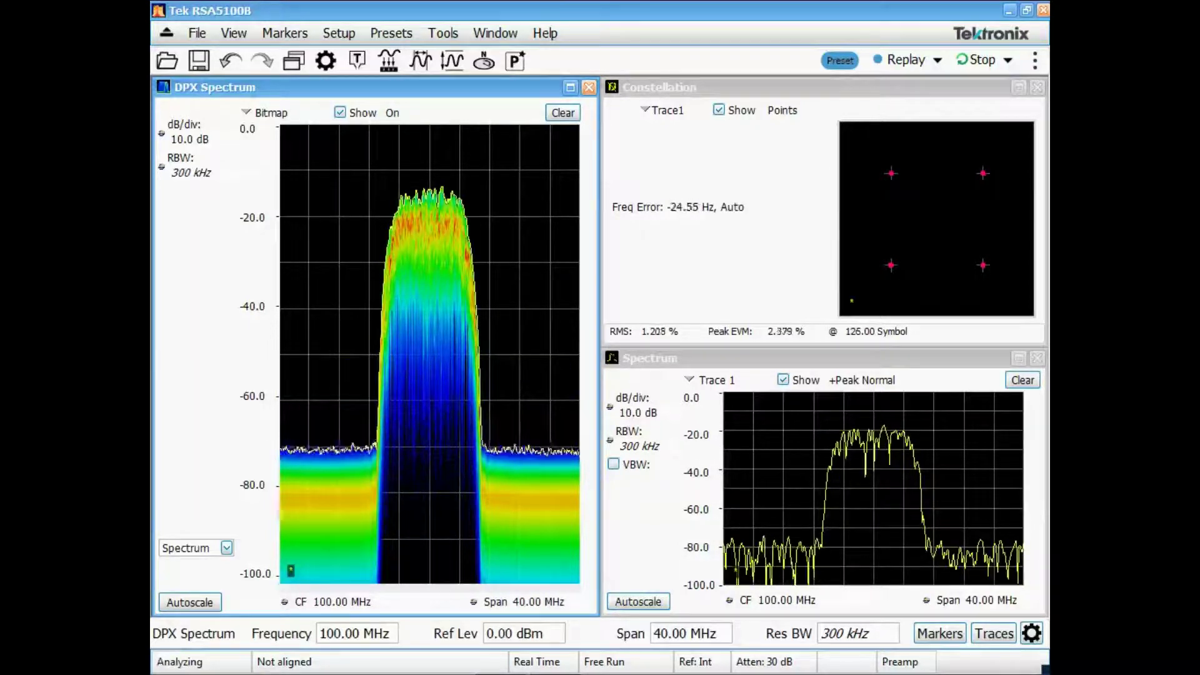
Step: Place a DPX Density trigger region beside the signal on the DPX Spectrum bitmap
right_click(521, 392)
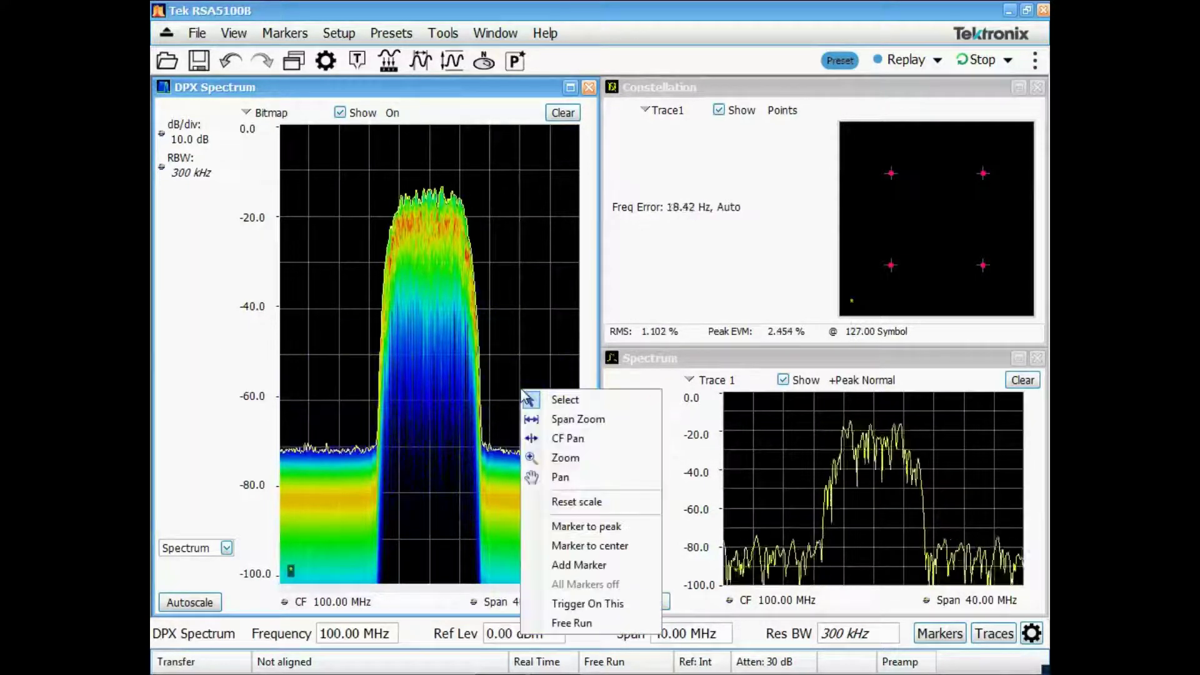
left_click(638, 606)
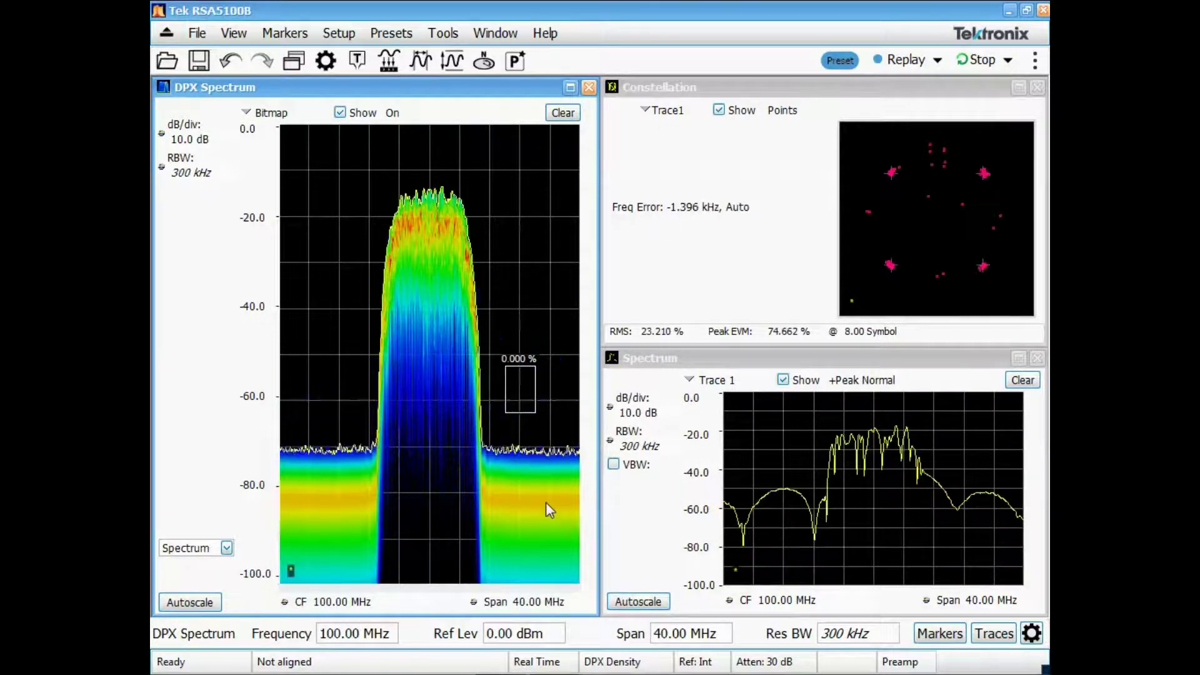